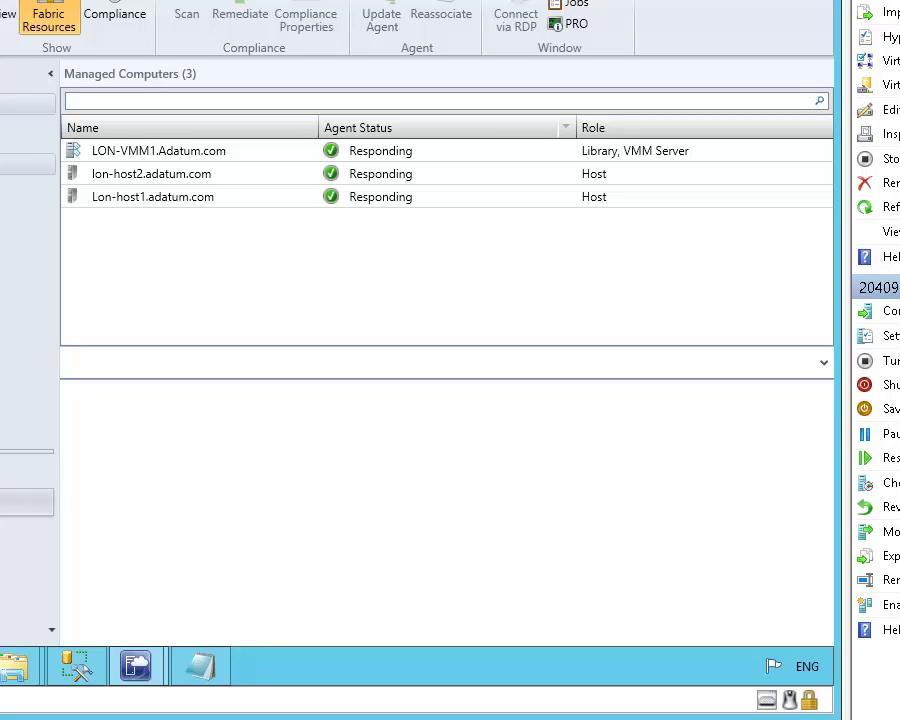
- From the Fabric Storage view, launch the Add Storage Devices wizard
left_click(27, 164)
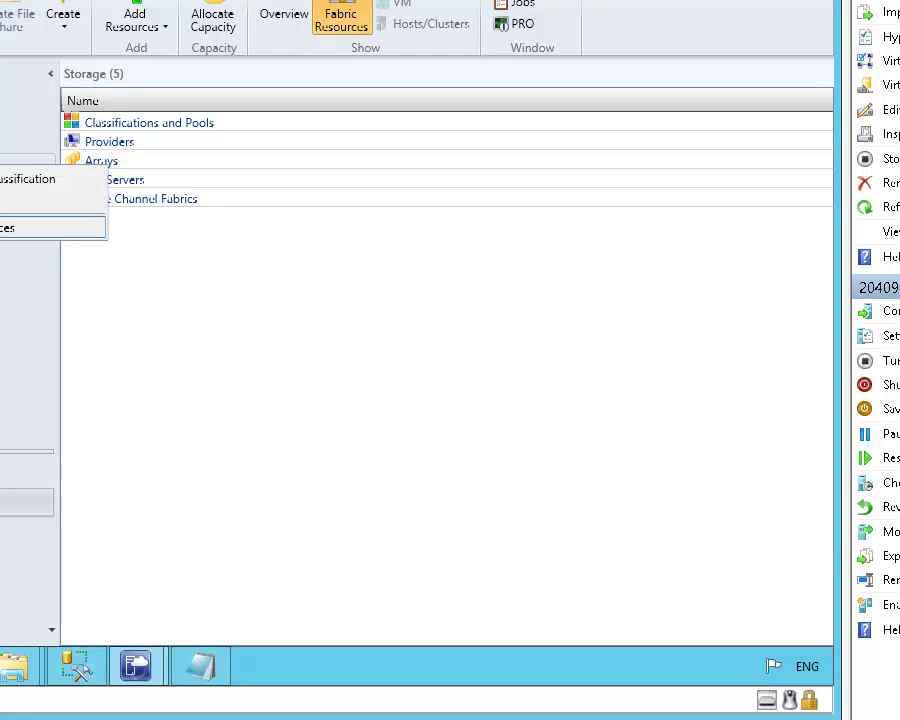
left_click(10, 228)
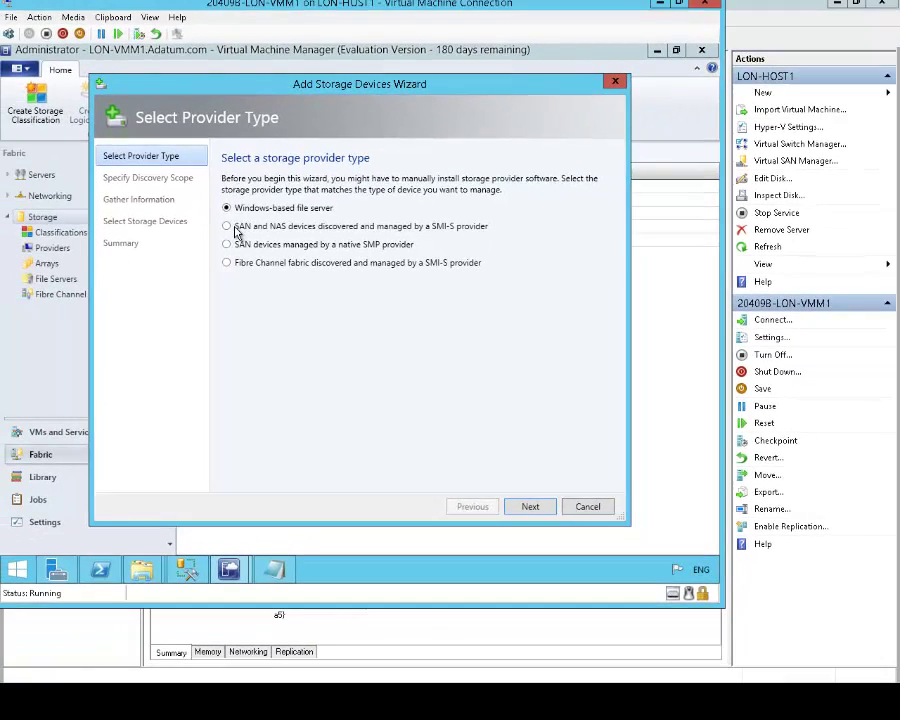
- Point the SAN and NAS provider at lon-ss1.adatum.com over SMI-S WMI, then browse for a Run As account
left_click(528, 507)
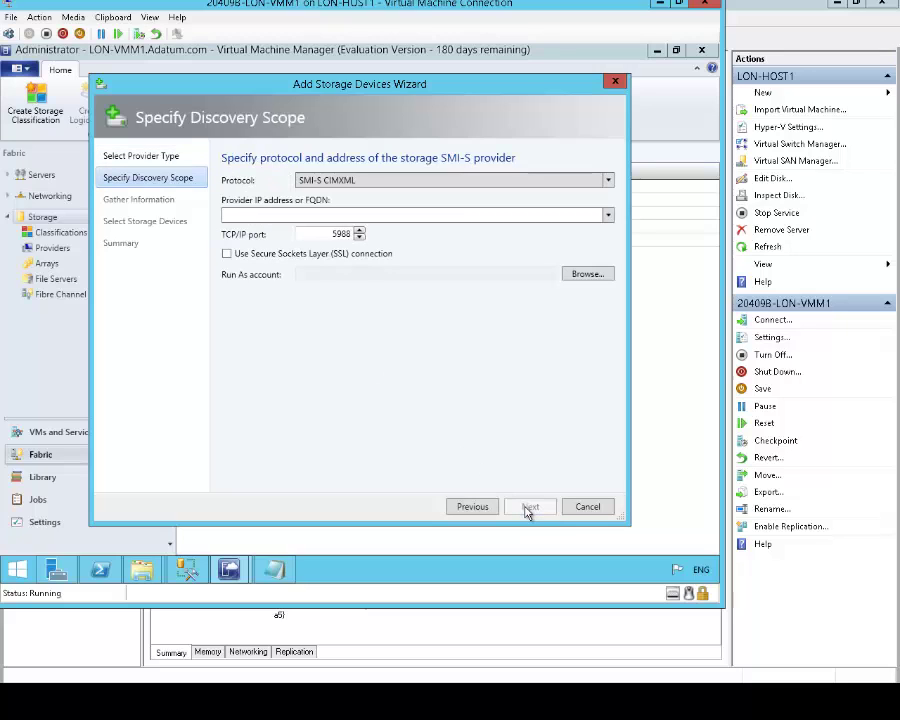
left_click(505, 182)
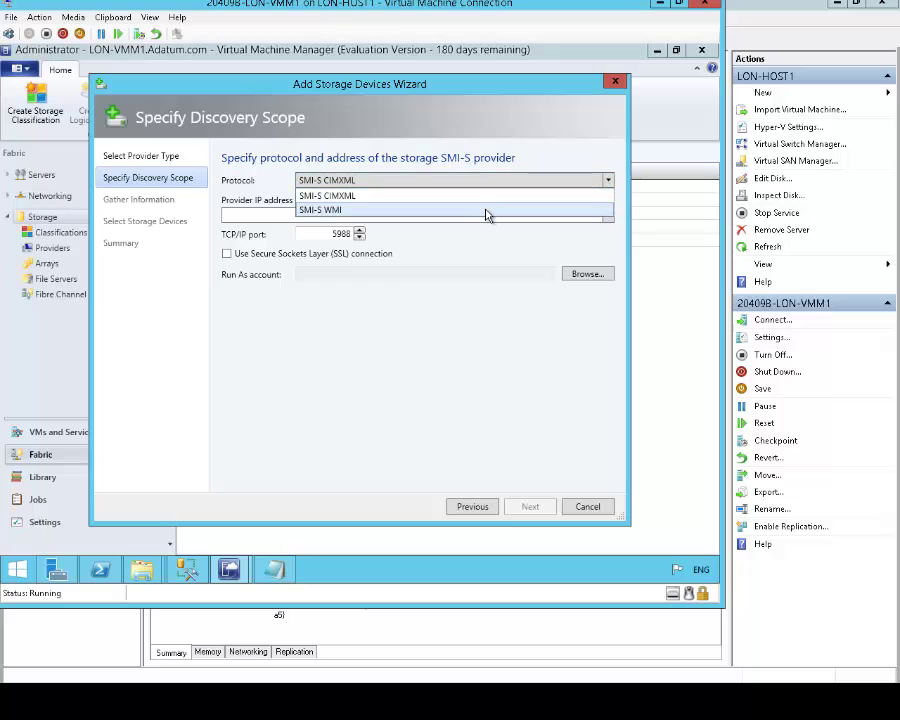
left_click(488, 212)
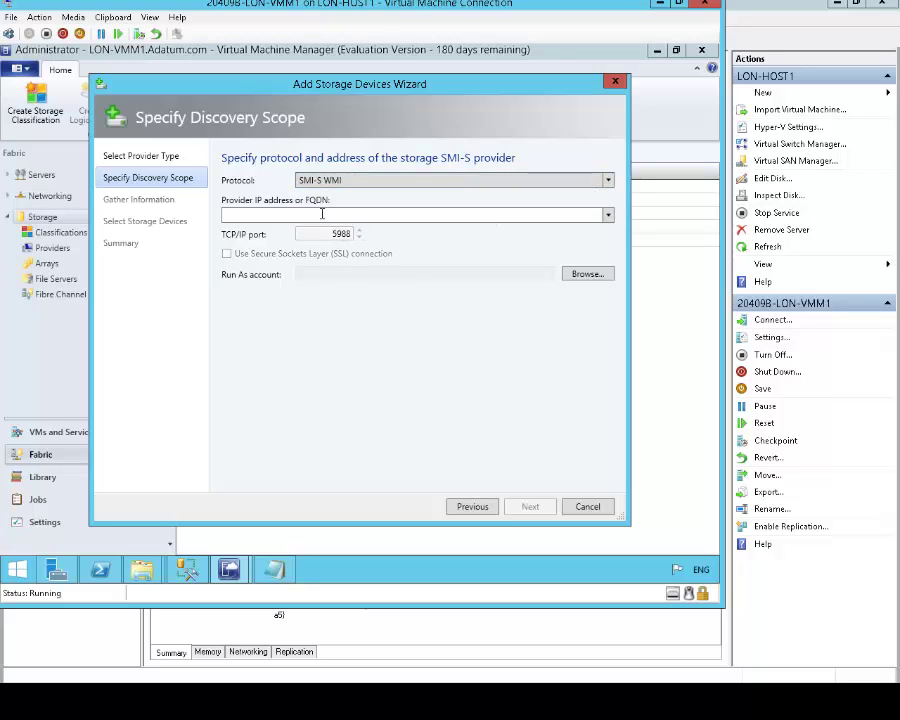
type("lon-ss1.adatum.com")
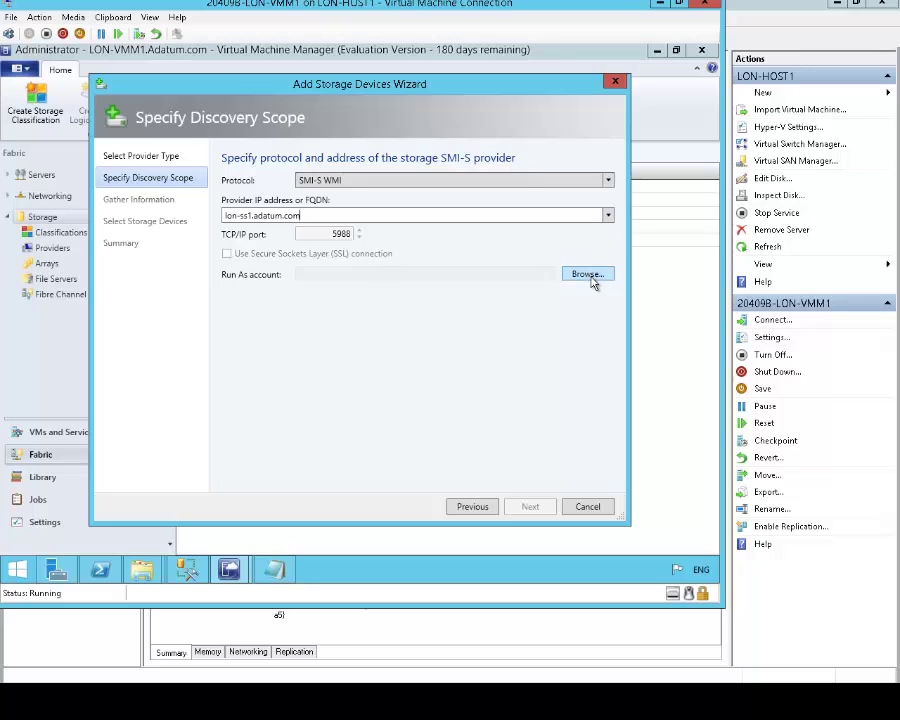
left_click(591, 277)
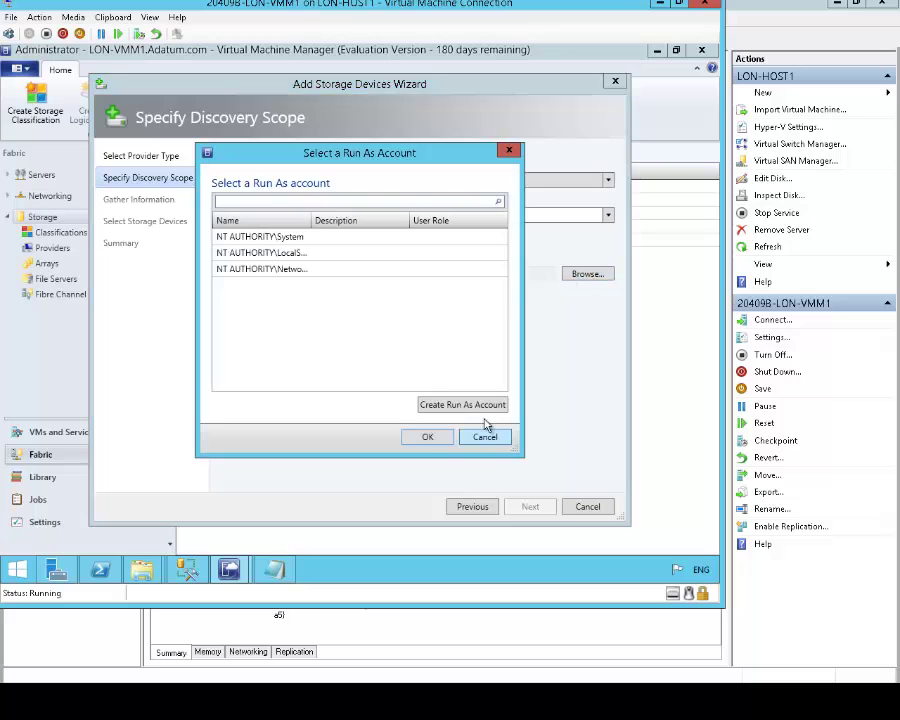
- Create a StorageAdmin Run As account with domain administrator credentials and select it for the provider
left_click(475, 406)
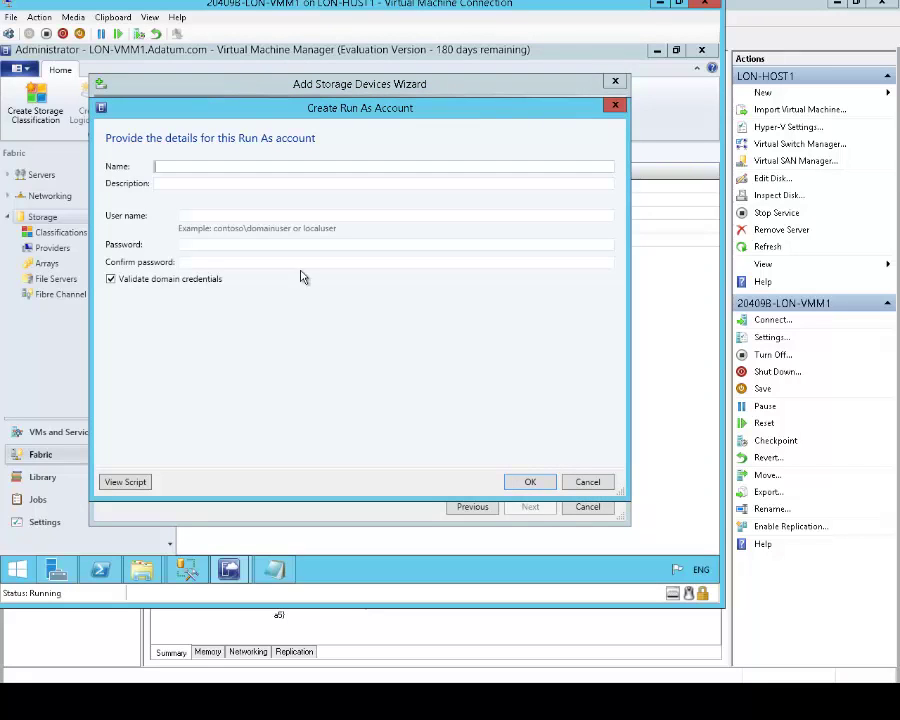
type("StorageAdmin")
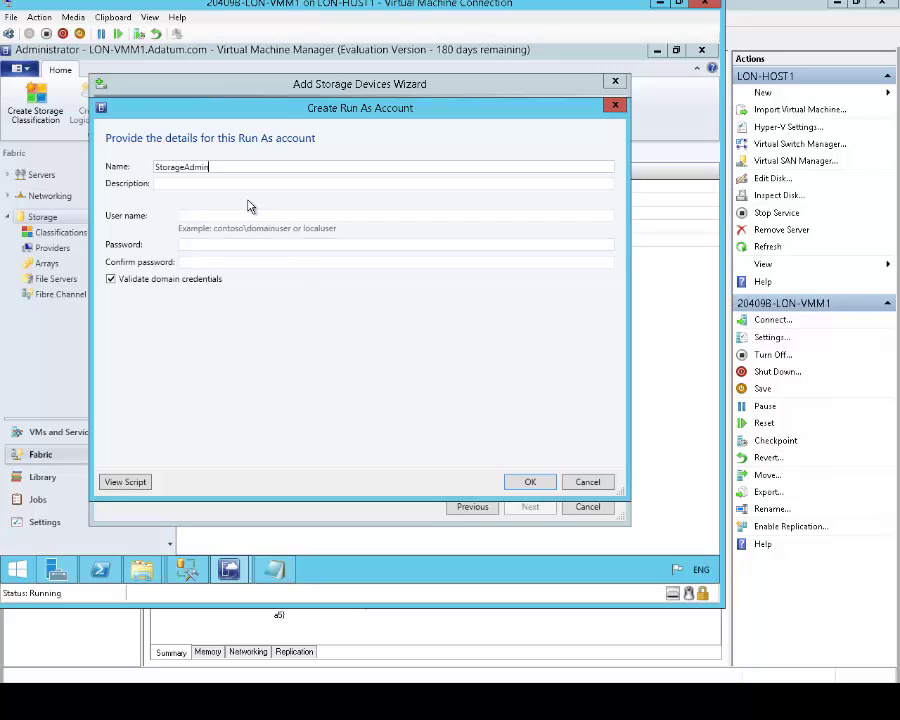
key("Tab")
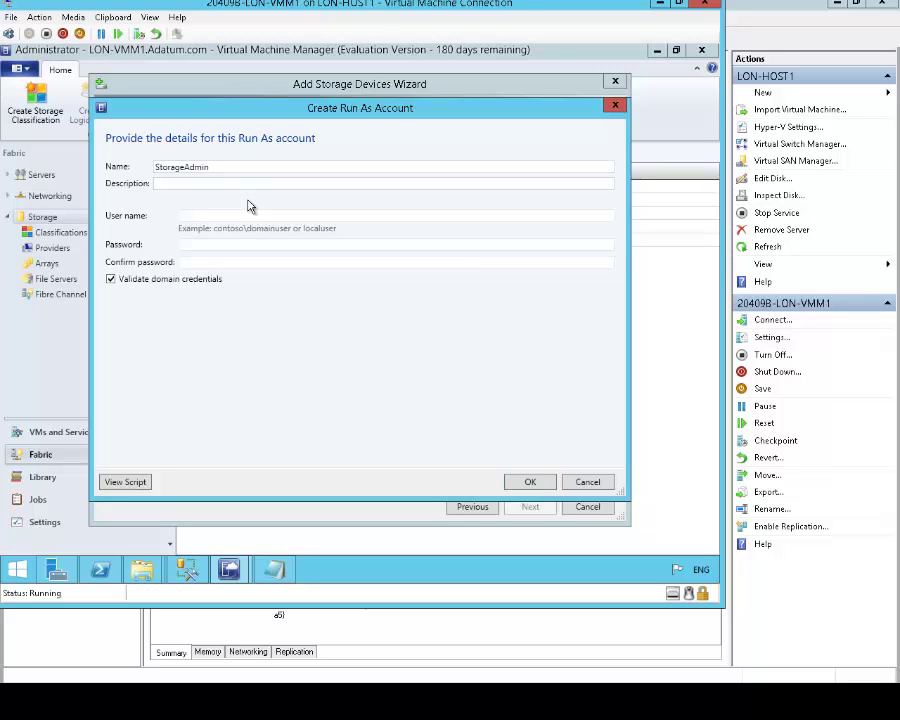
key("Tab")
type("adat")
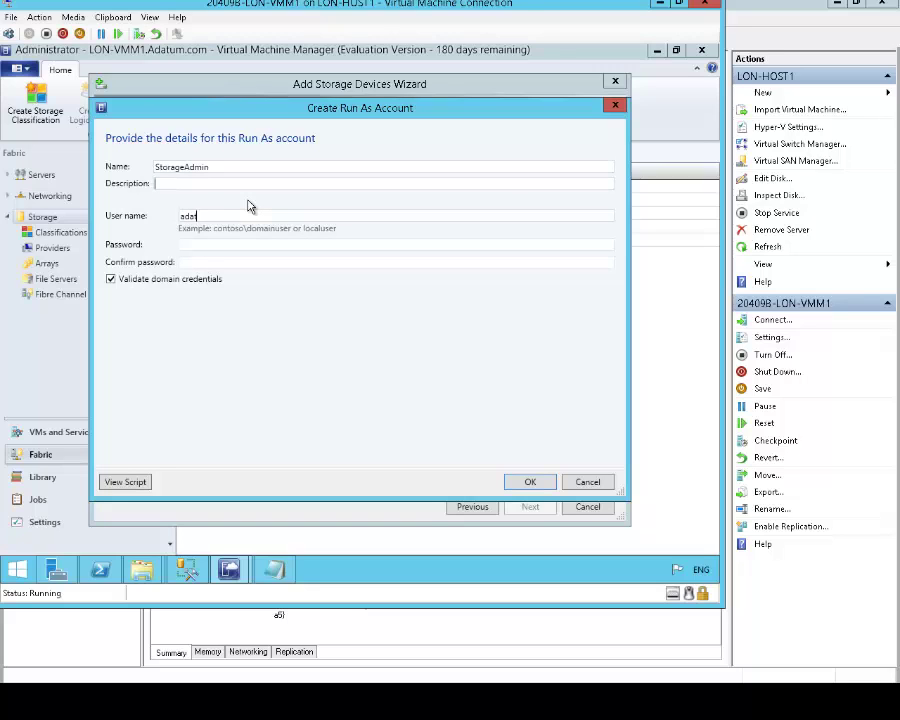
type("um\\administrator")
key("Tab")
type("Pa$$w")
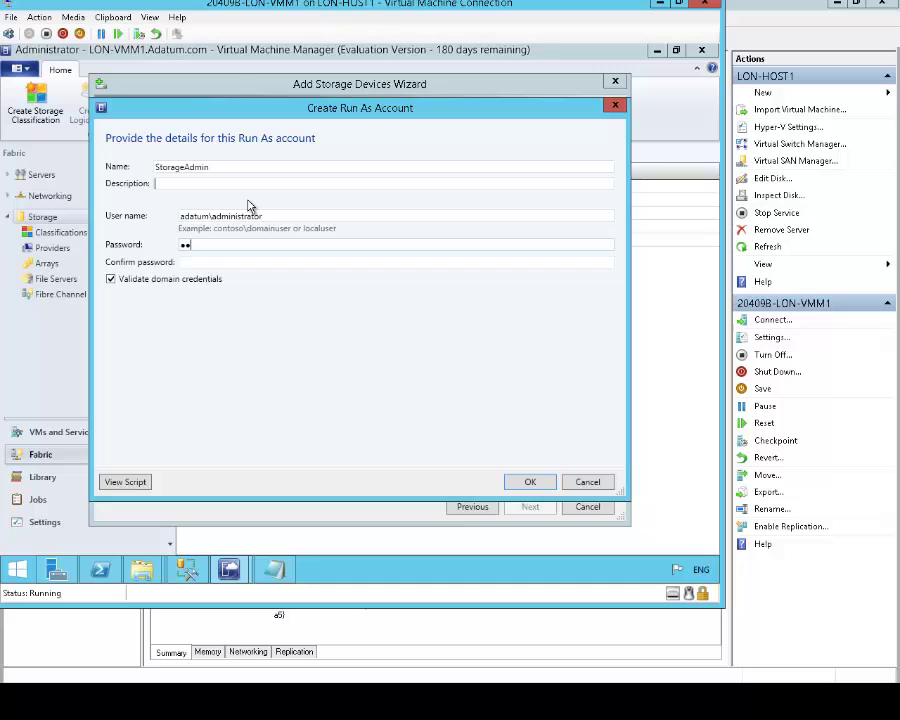
key("Tab")
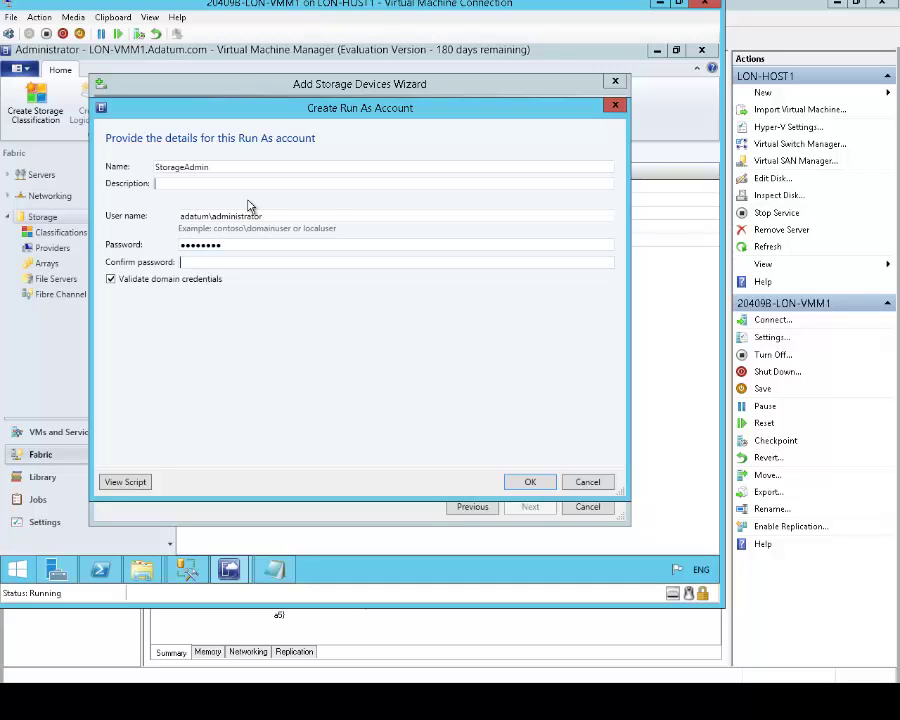
type("Pa$$w0rd")
left_click(529, 481)
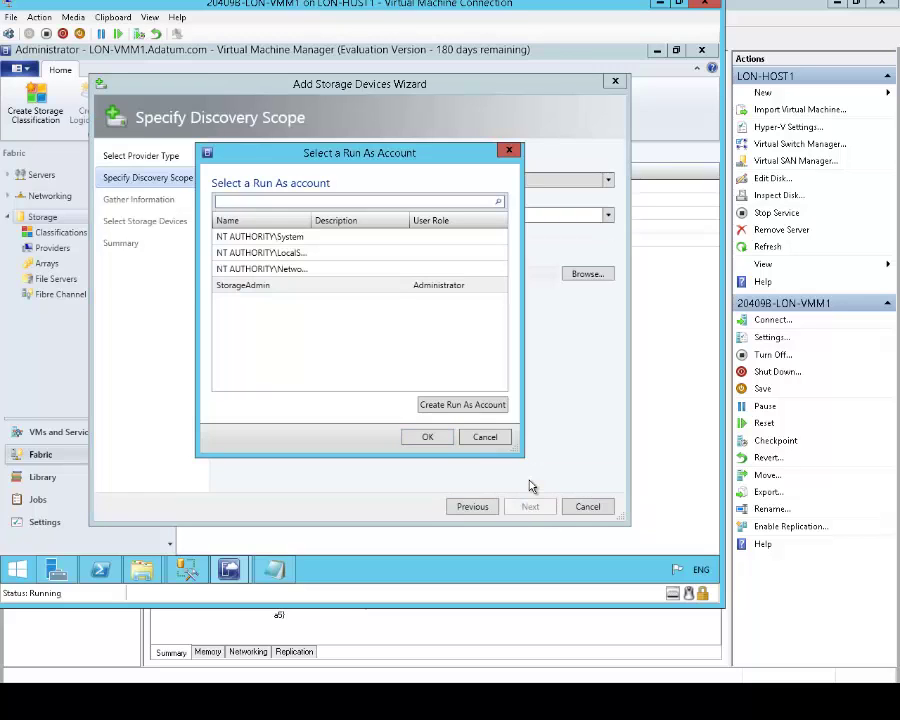
left_click(276, 286)
left_click(427, 436)
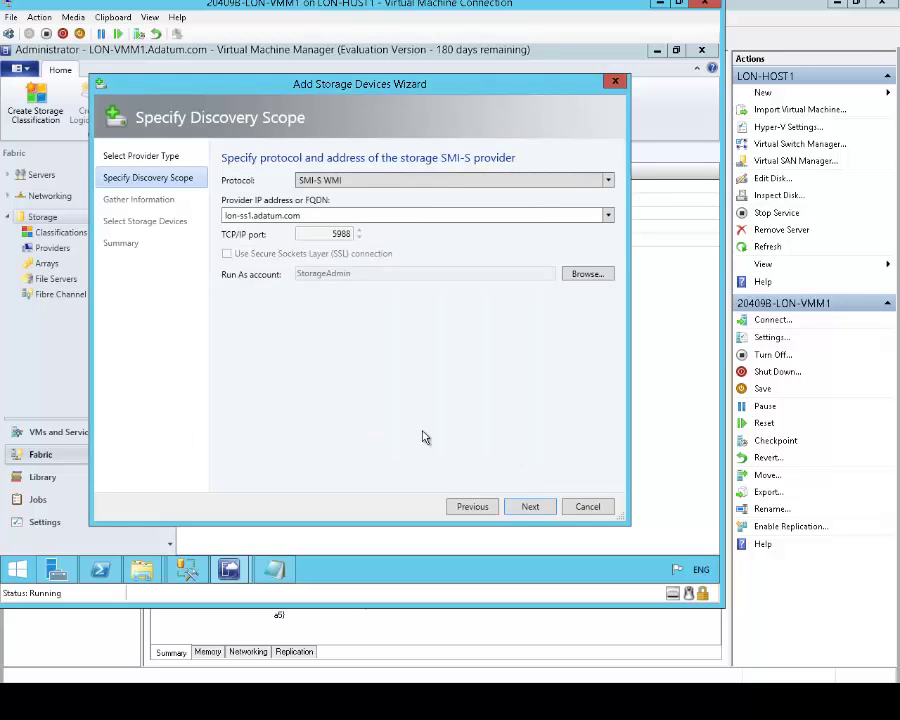
- Scan the provider to discover LON-SS1 (253.65 GB) and continue to its iSCSI storage pools
left_click(528, 508)
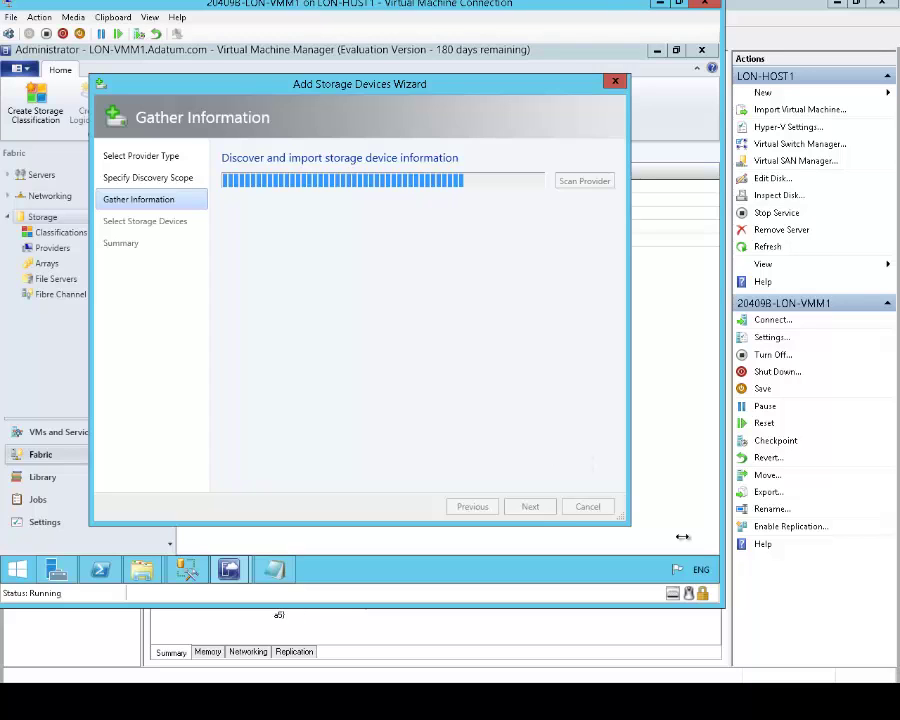
mouse_move(717, 553)
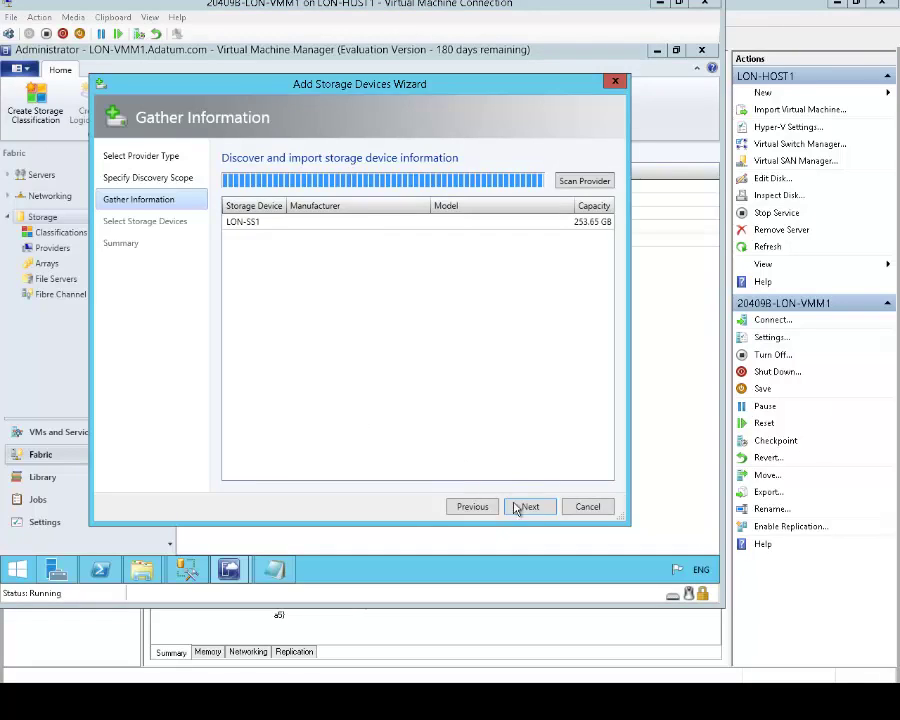
left_click(529, 507)
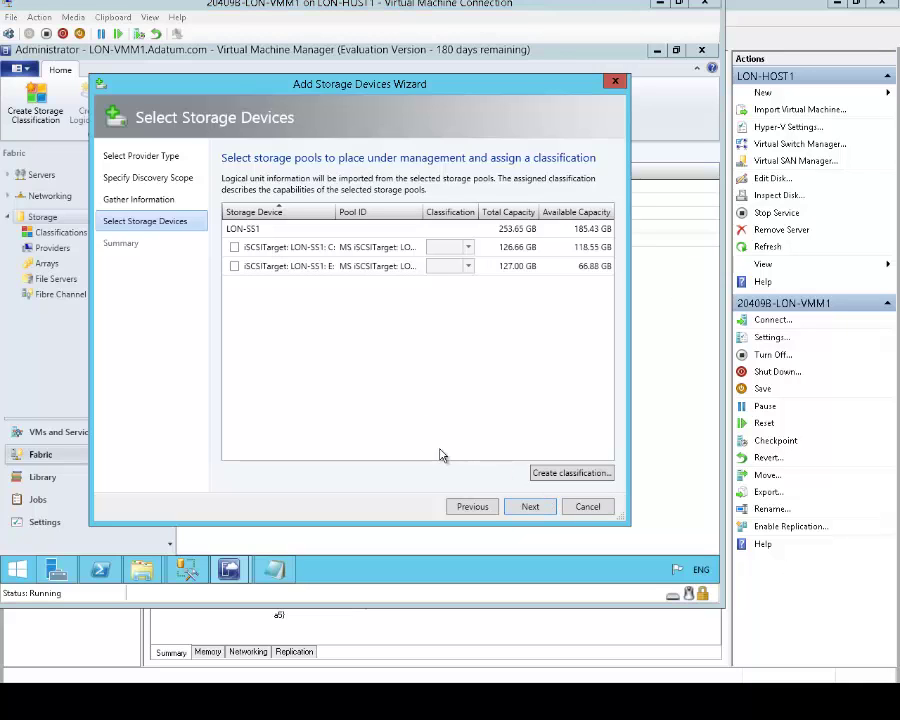
- Add a Gold storage classification described as '15K Drives'
left_click(563, 475)
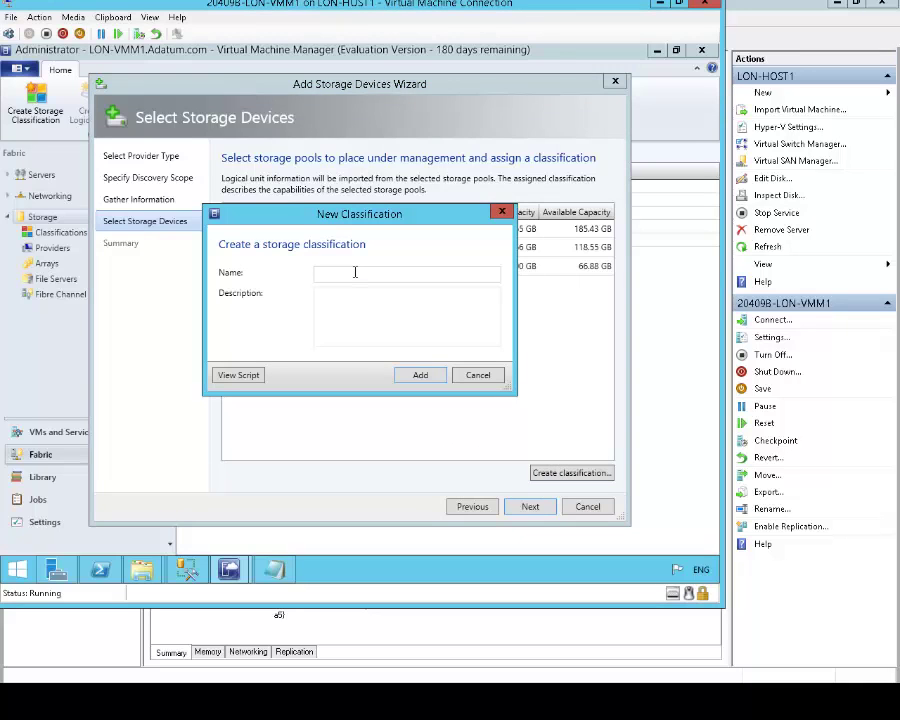
type("Gold")
key("Tab")
type("15K")
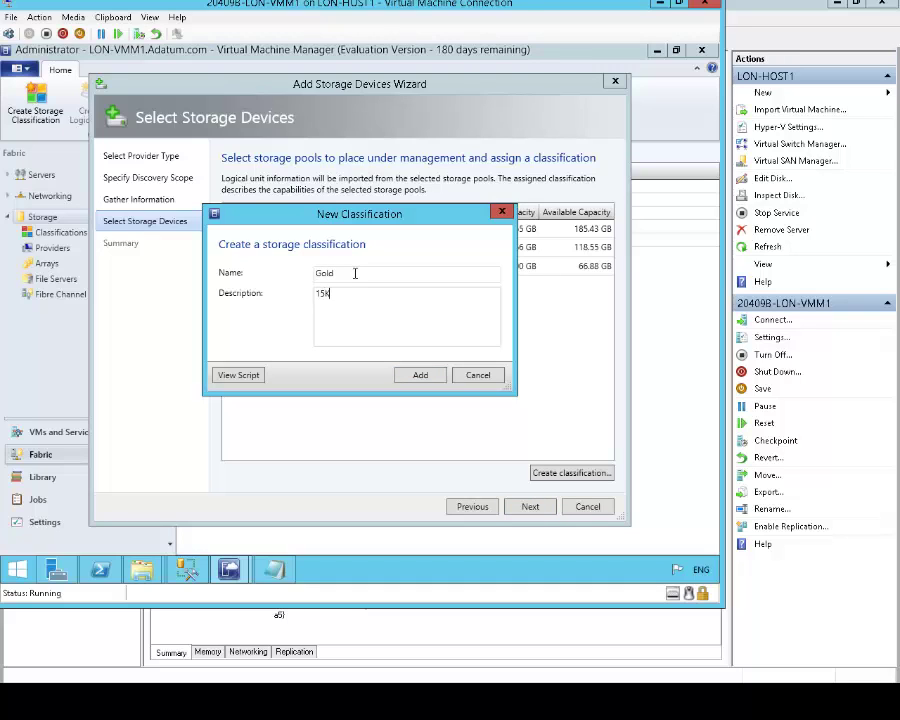
type(" Drives")
left_click(418, 376)
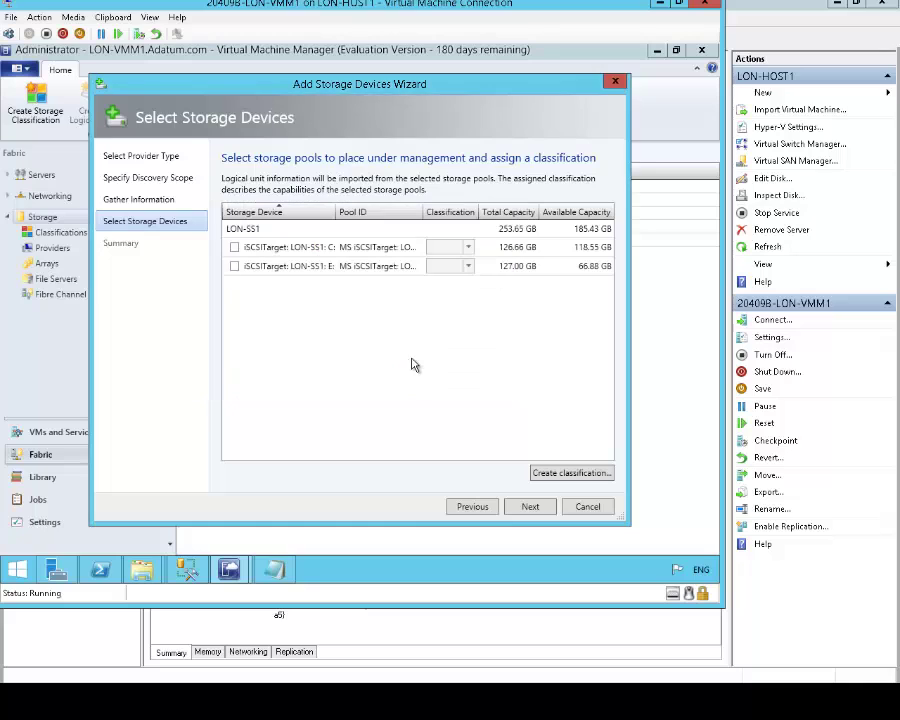
- Add a Silver storage classification described as '7K SATA'
left_click(557, 477)
type("Si")
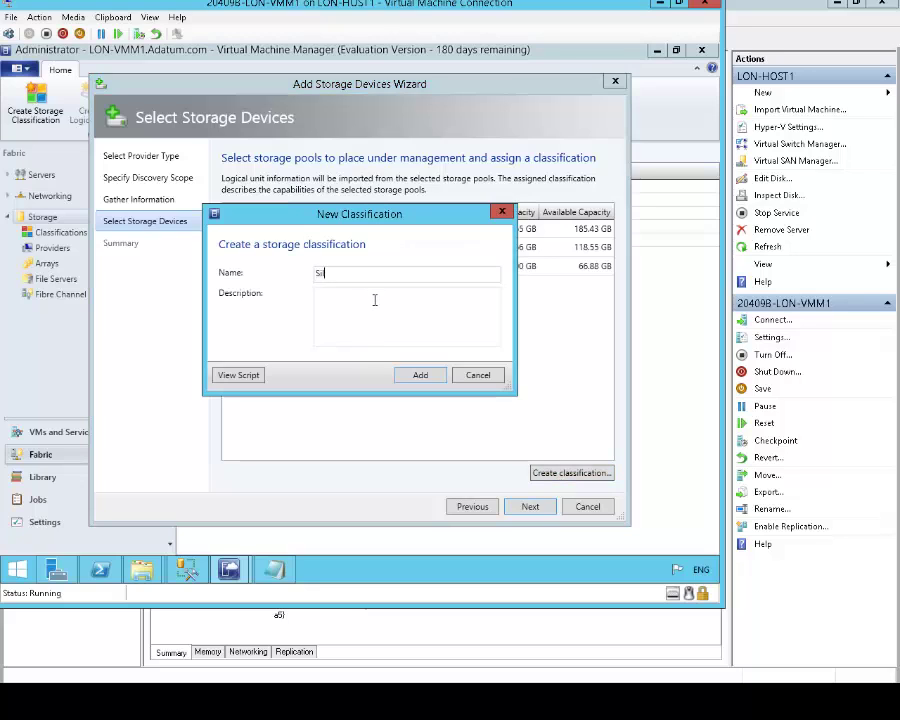
type("lver")
left_click(375, 300)
type("7K")
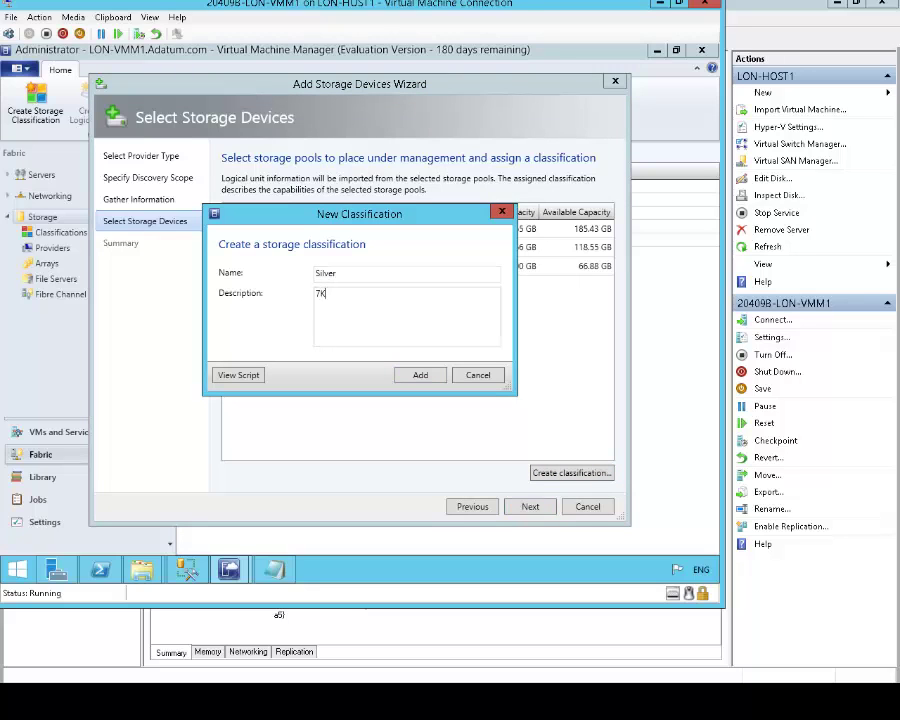
type(" SATA")
left_click(417, 376)
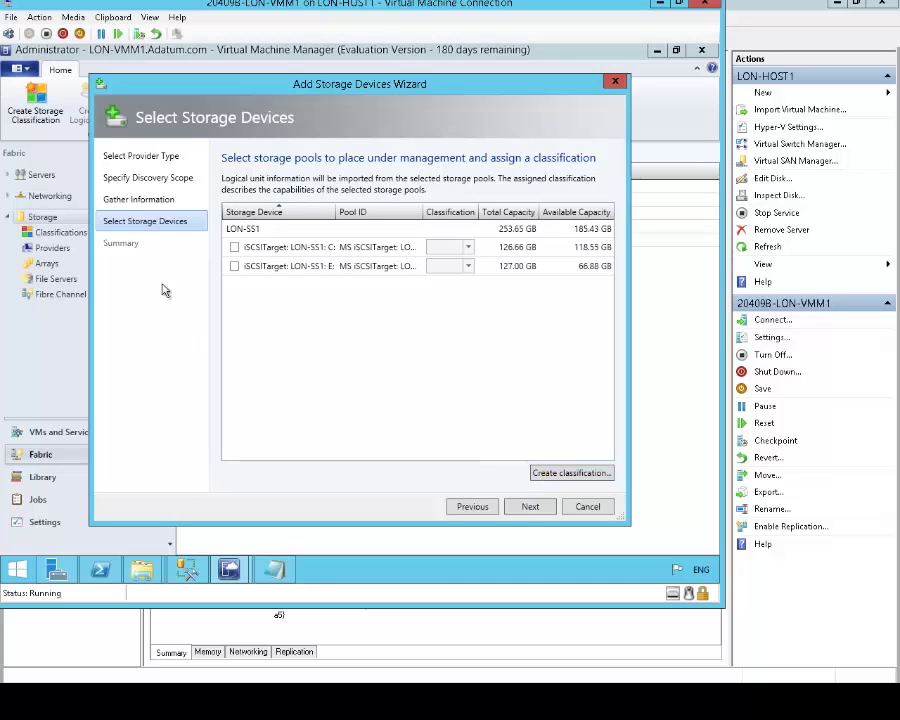
- Include the C: storage pool and classify it as Silver
left_click(234, 247)
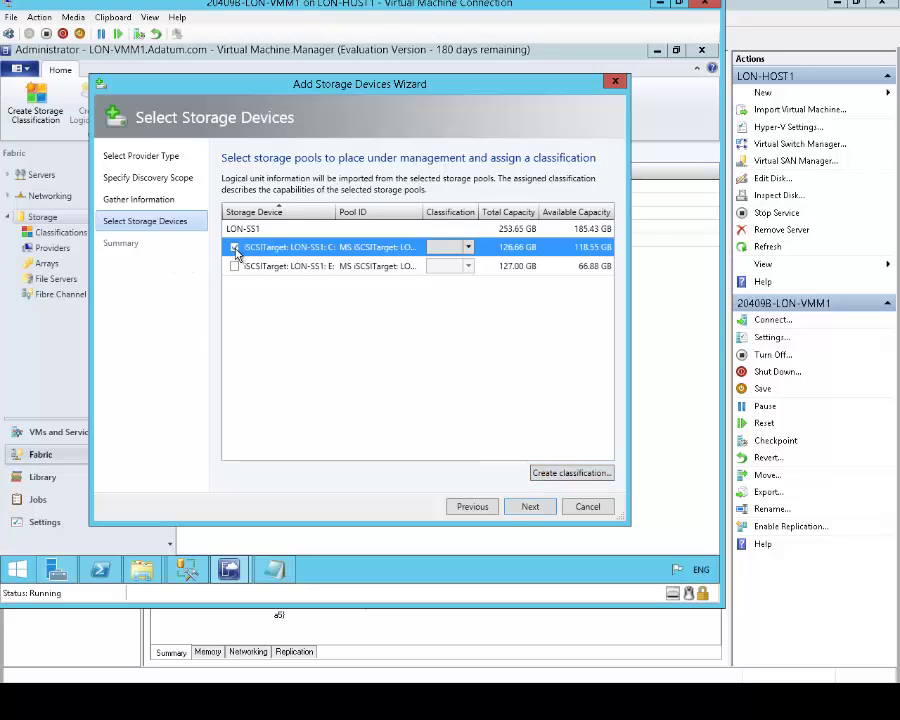
left_click(530, 507)
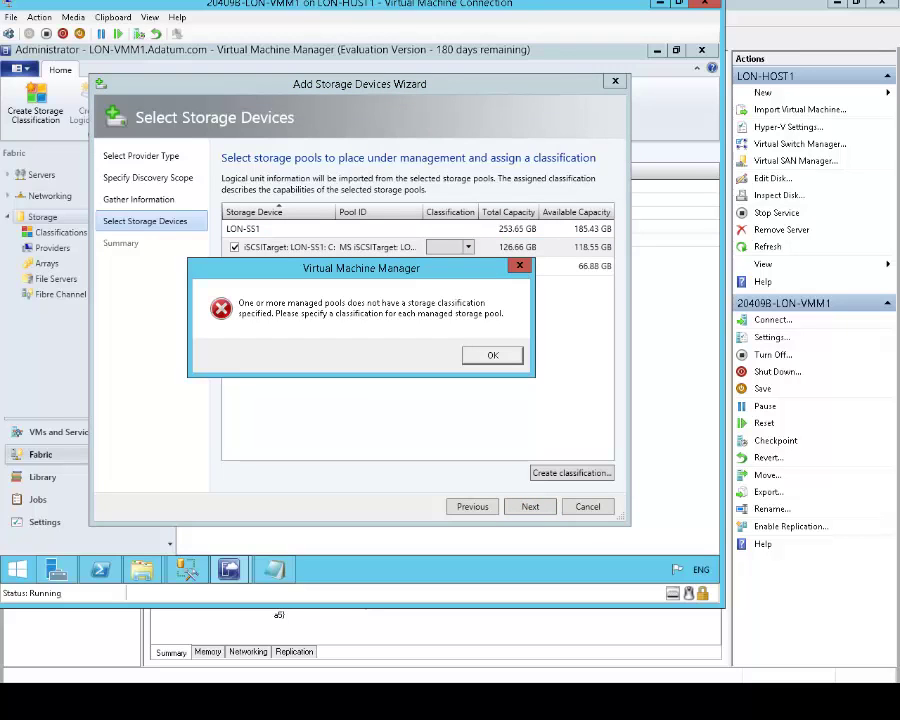
left_click(492, 355)
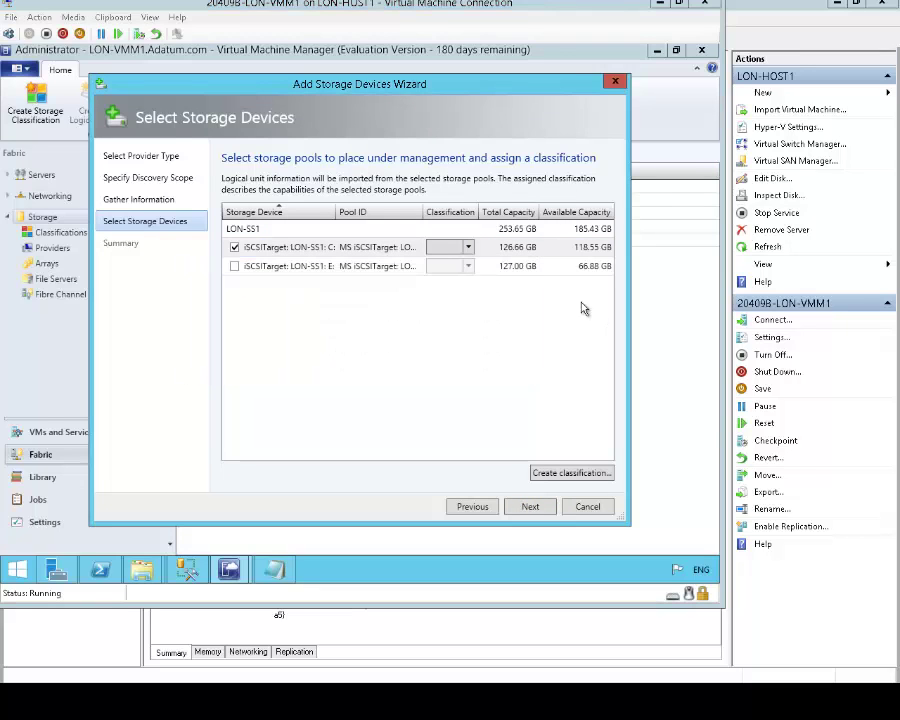
left_click(466, 249)
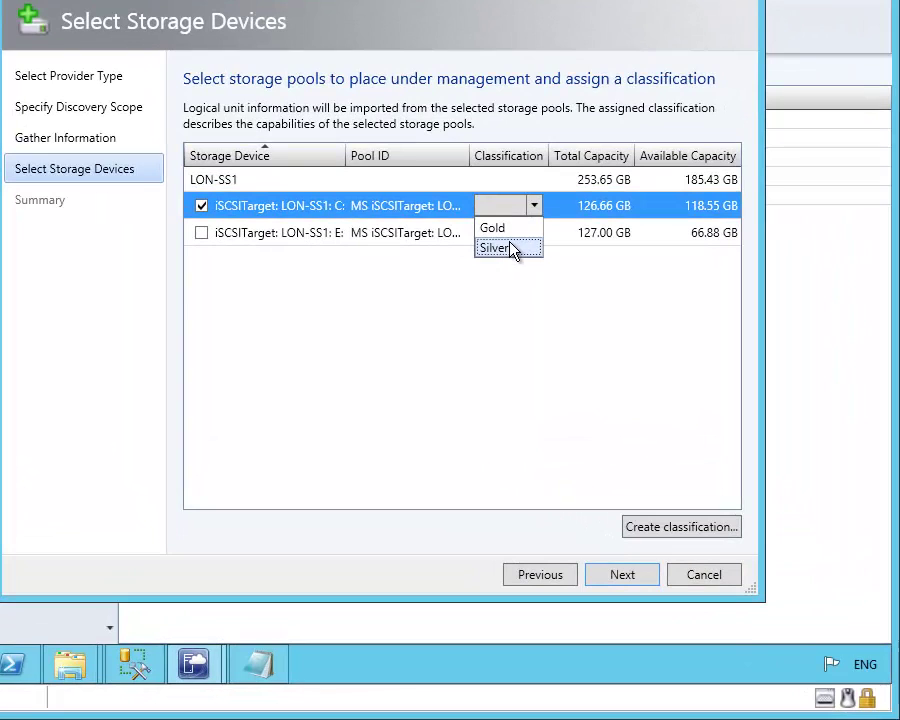
left_click(509, 248)
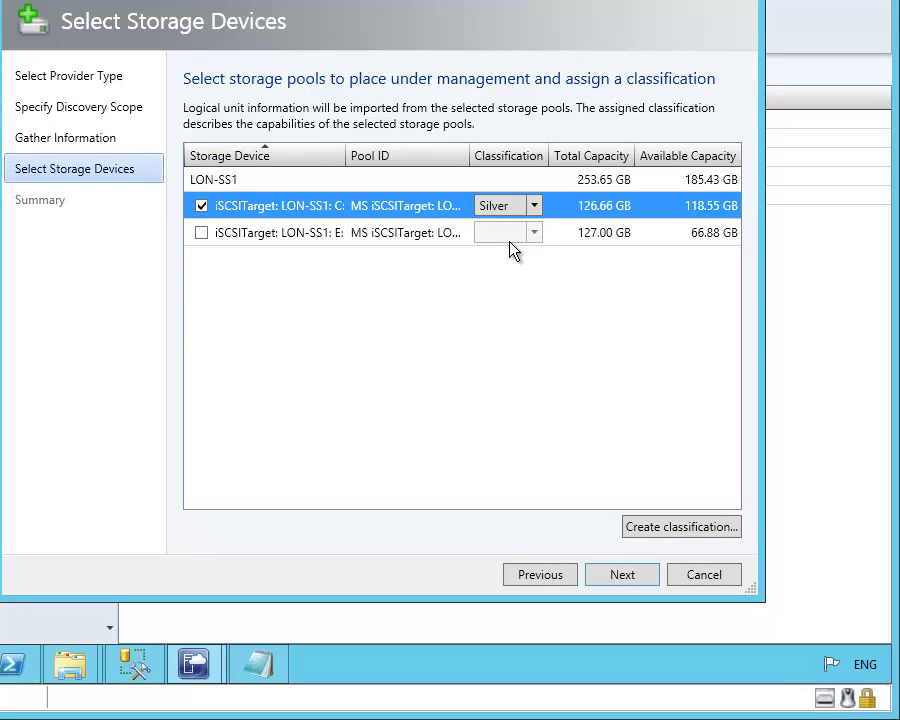
- Include the E: pool classified as Gold and finish adding the storage devices
left_click(202, 233)
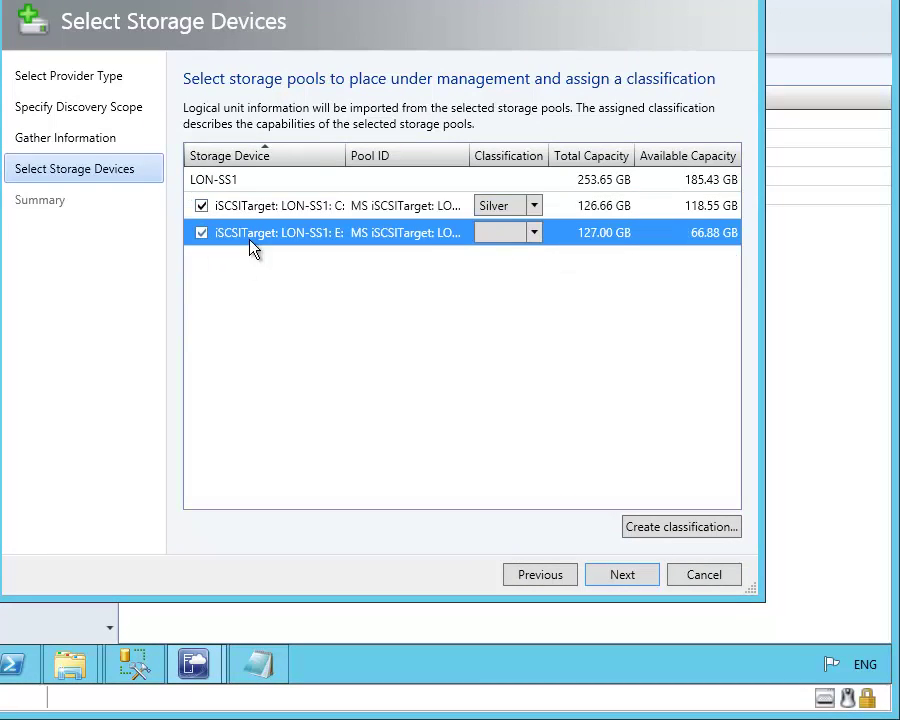
left_click(536, 234)
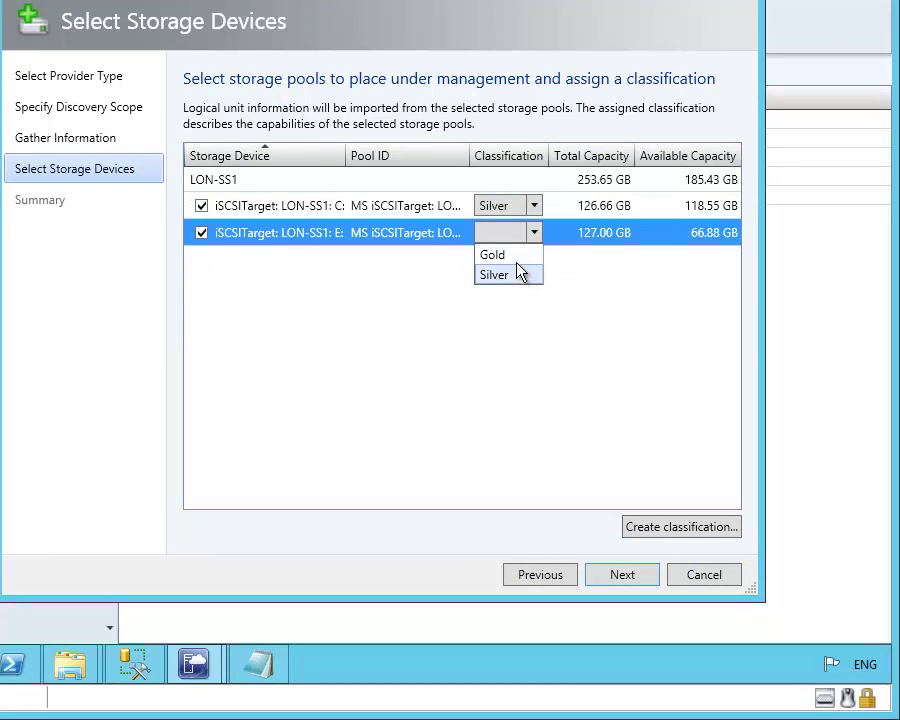
left_click(515, 256)
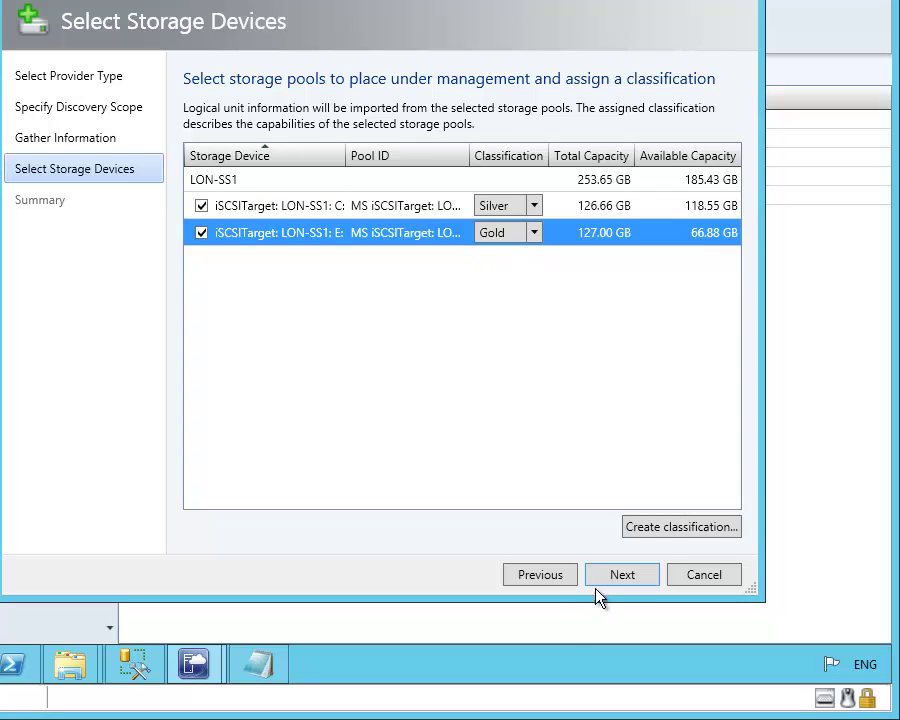
left_click(617, 573)
left_click(621, 576)
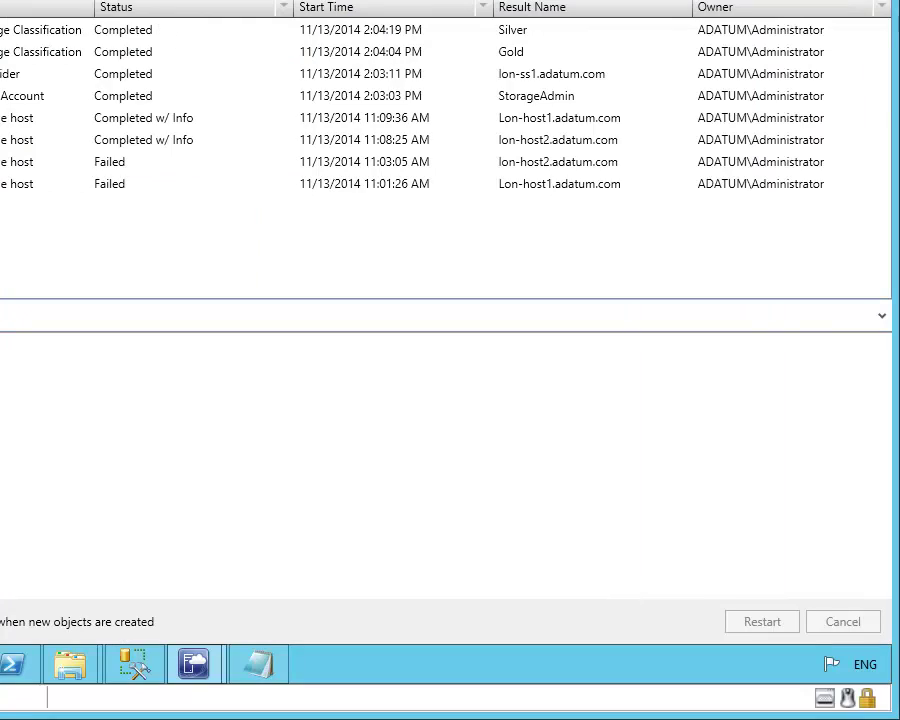
mouse_move(898, 684)
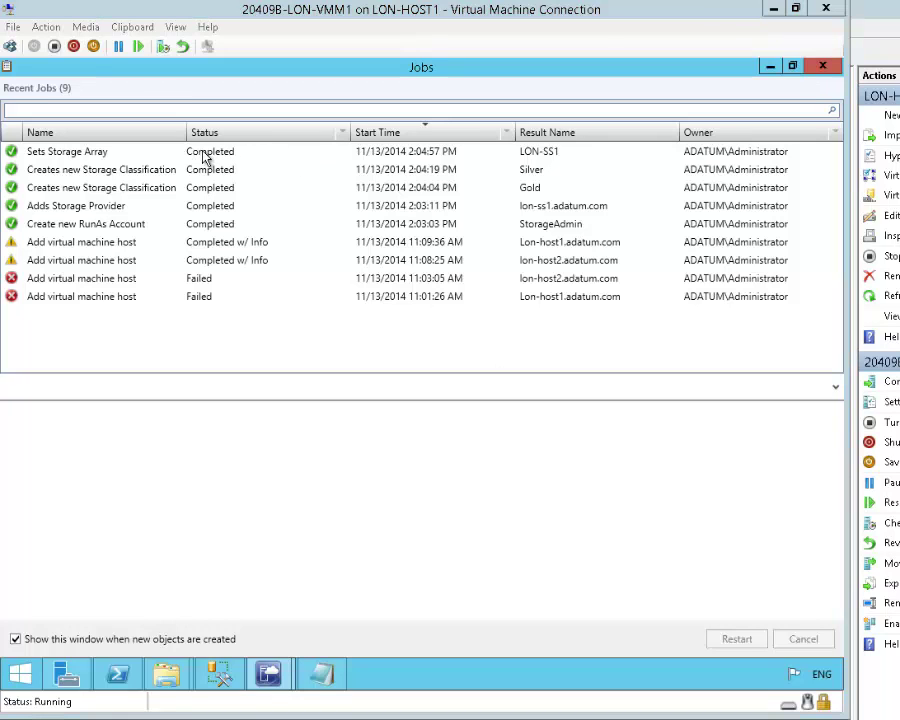
- Minimize the Jobs window, return to Fabric Storage, and open Create Logical Unit
left_click(771, 67)
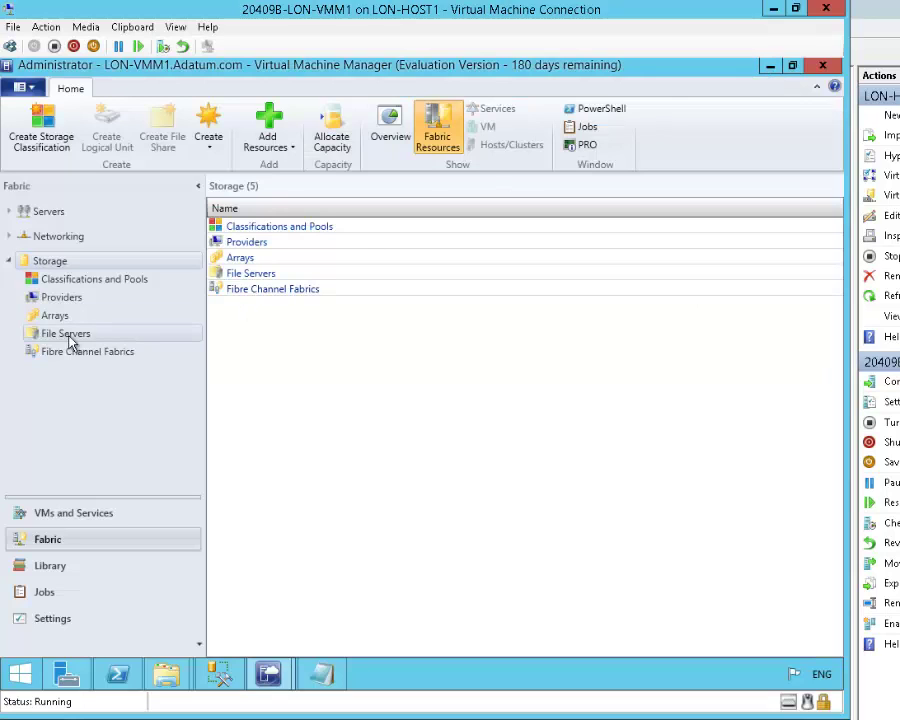
left_click(54, 268)
right_click(52, 268)
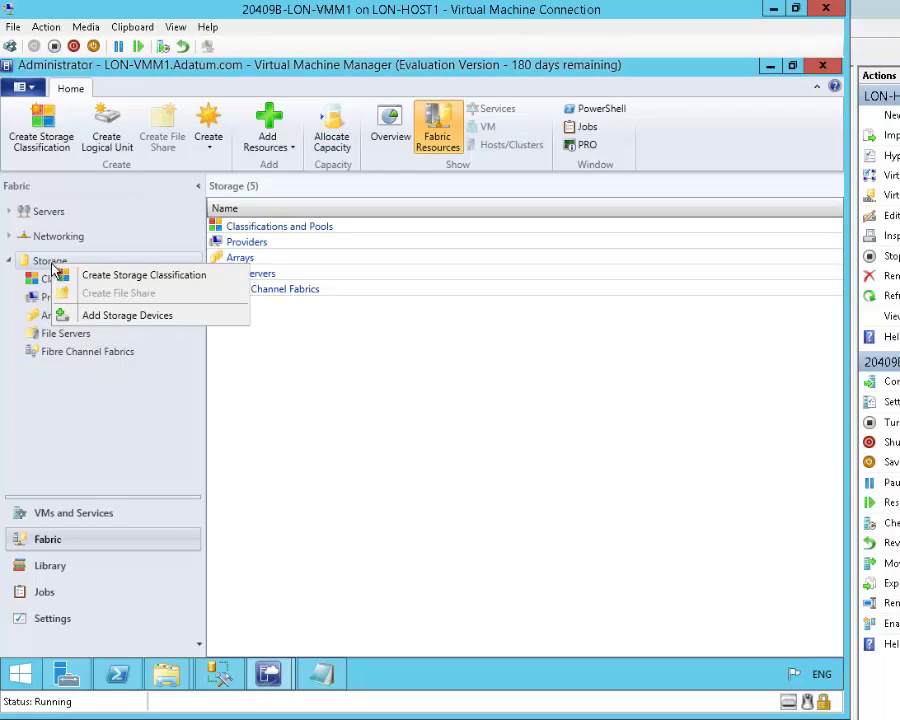
left_click(112, 382)
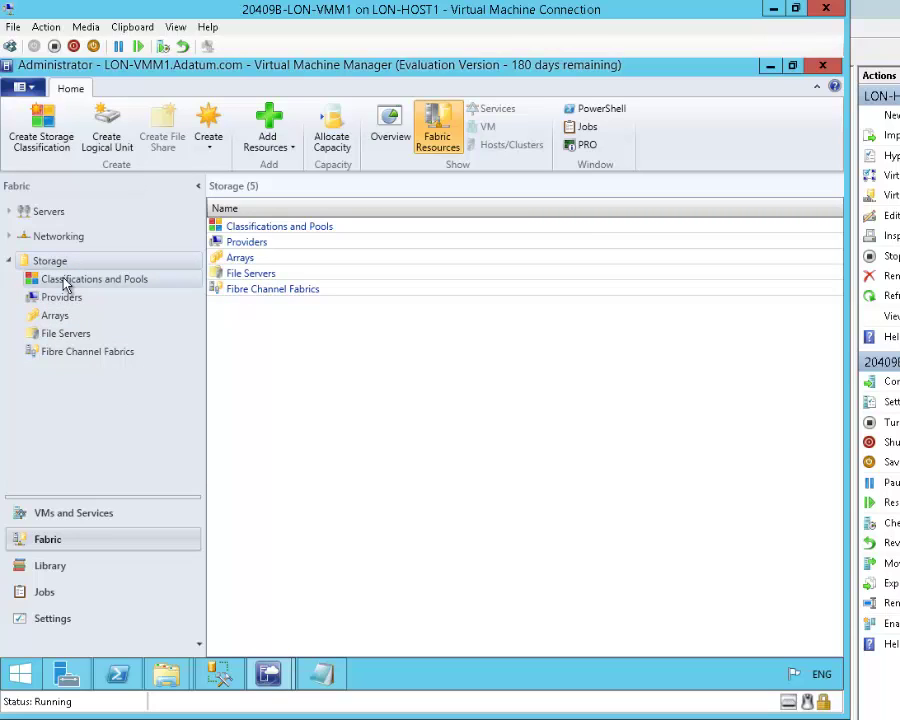
left_click(112, 138)
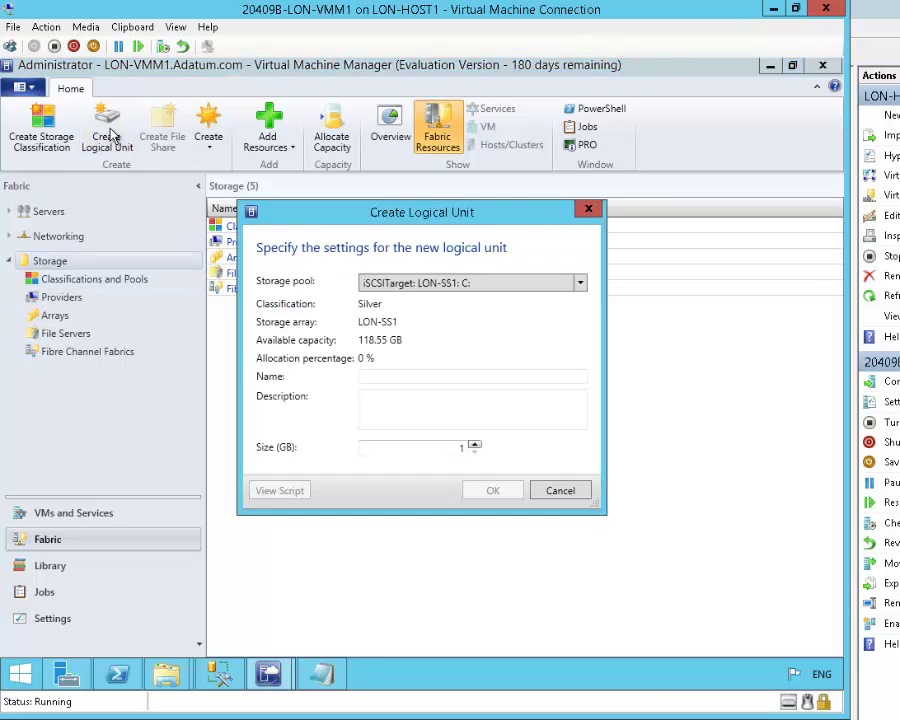
- Create a 20 GB logical unit named LON-APP on the Gold E: pool, correcting the invalid name
left_click(428, 284)
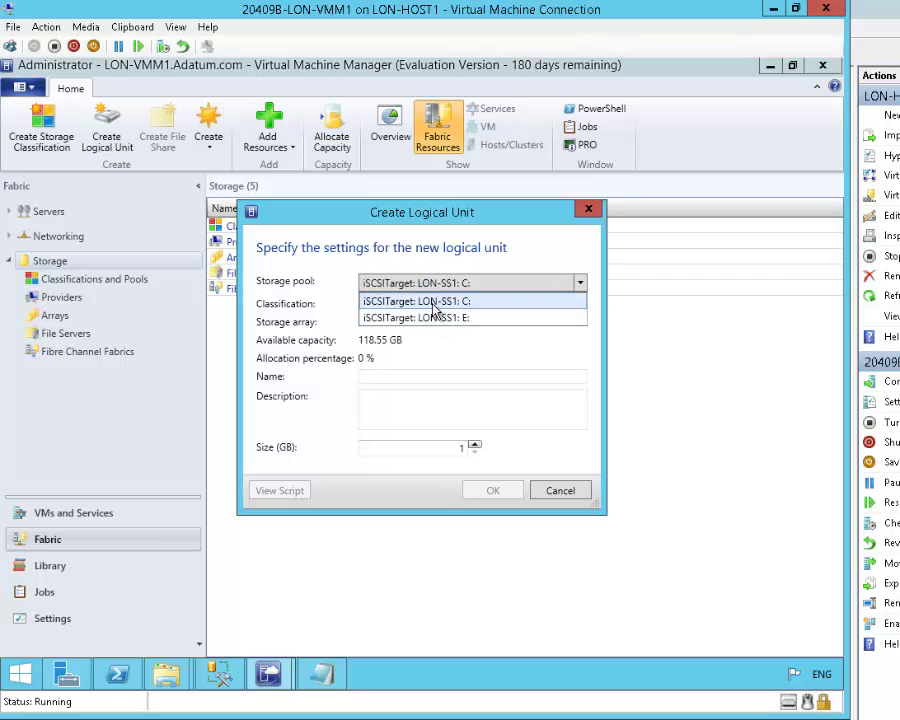
left_click(438, 318)
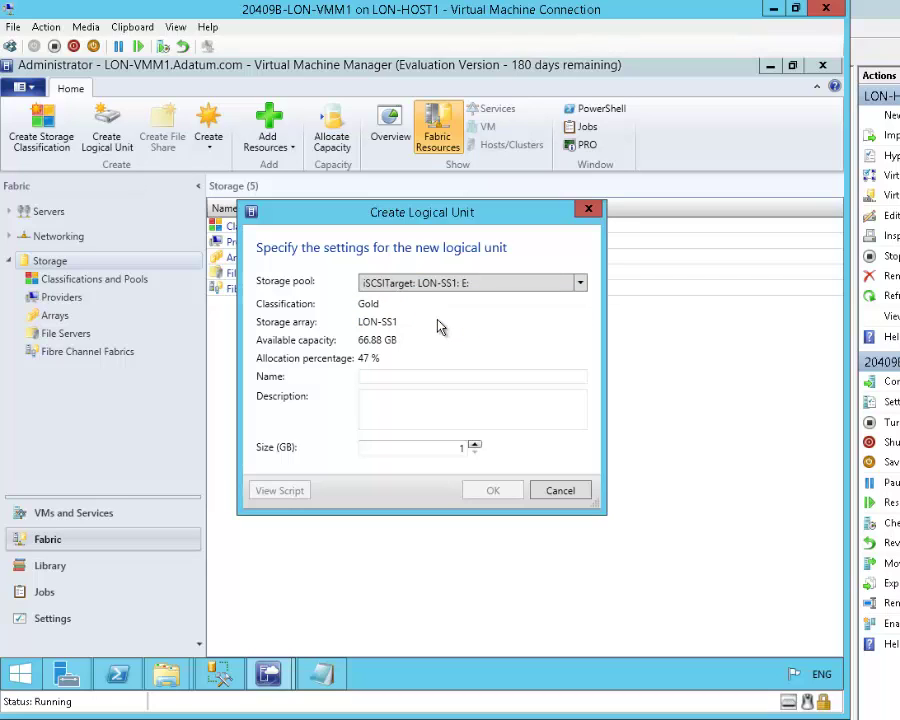
left_click(390, 378)
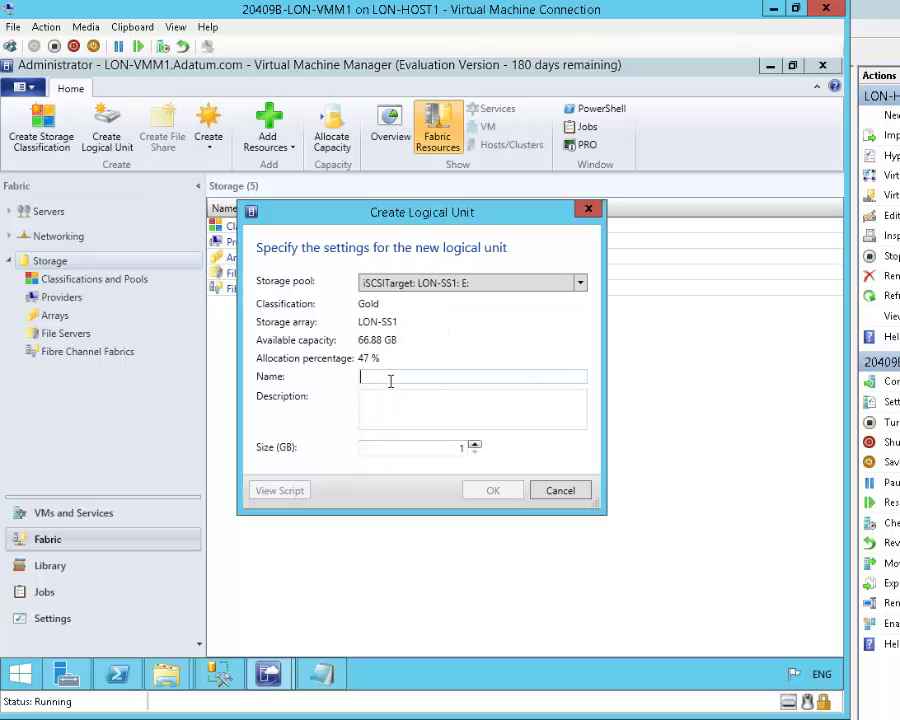
type("LO")
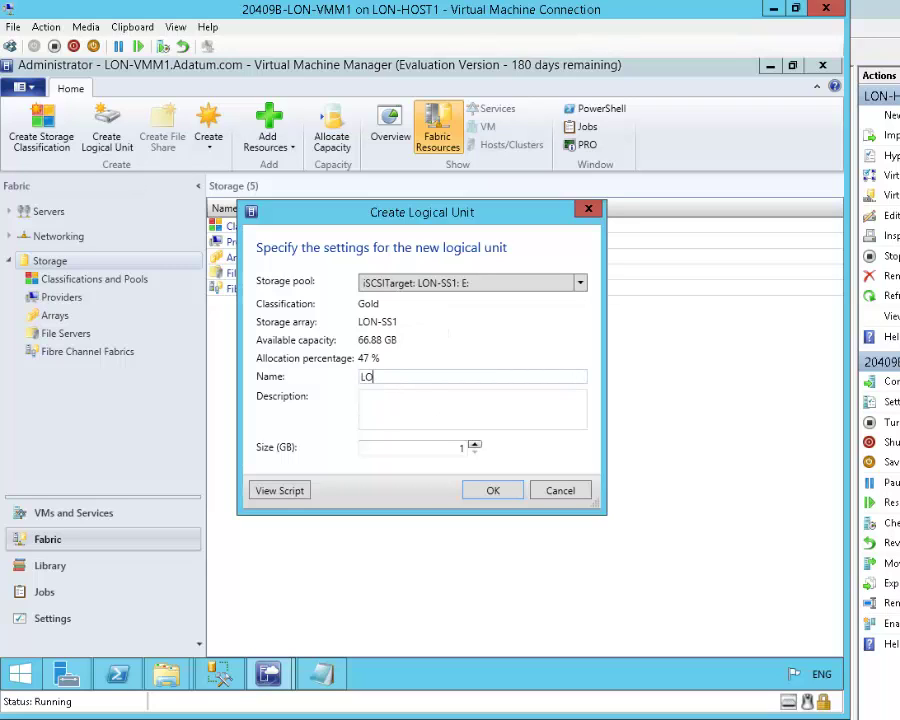
type("N-APP1")
left_click(415, 449)
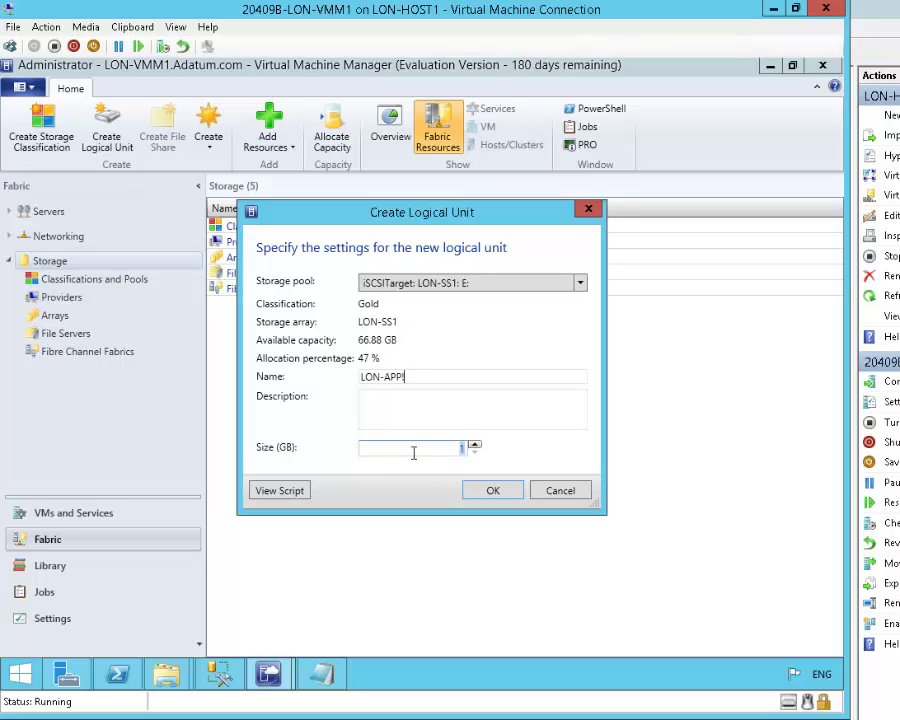
type("20")
left_click(492, 491)
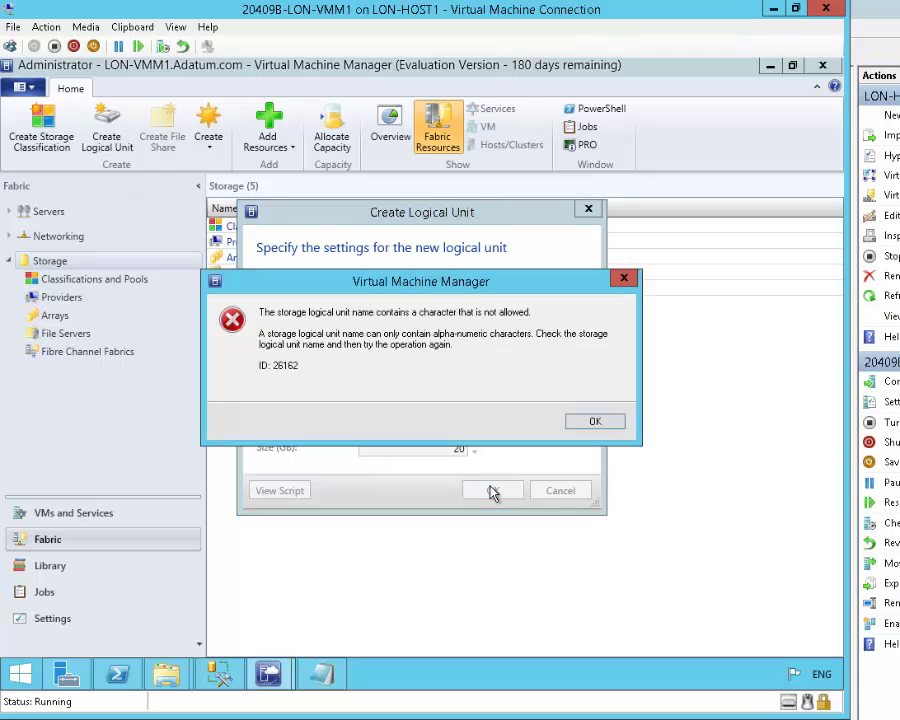
left_click(604, 421)
left_click(421, 372)
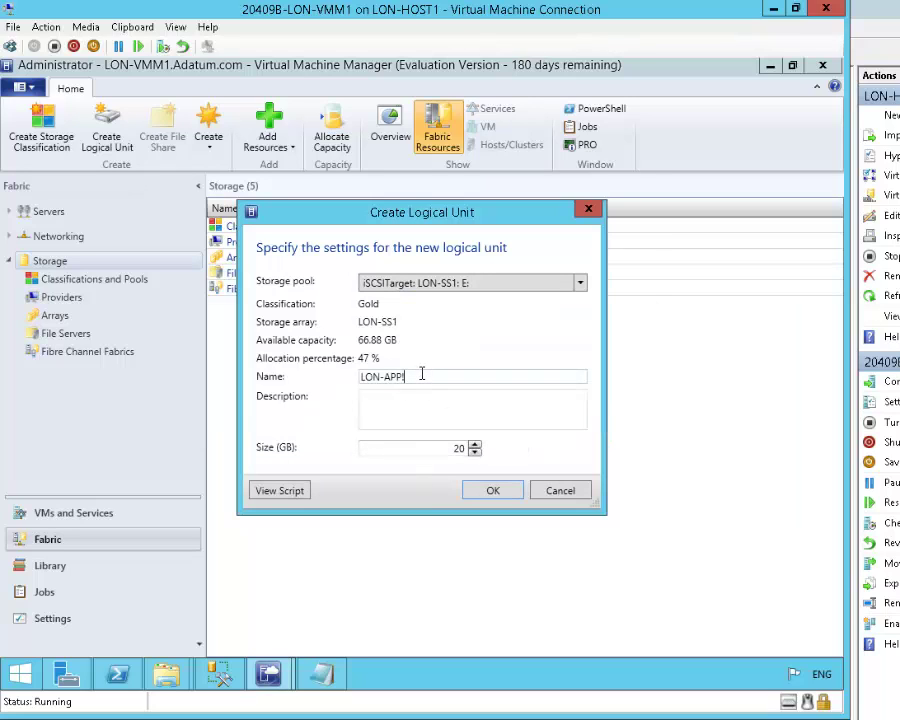
key("BackSpace")
left_click(490, 492)
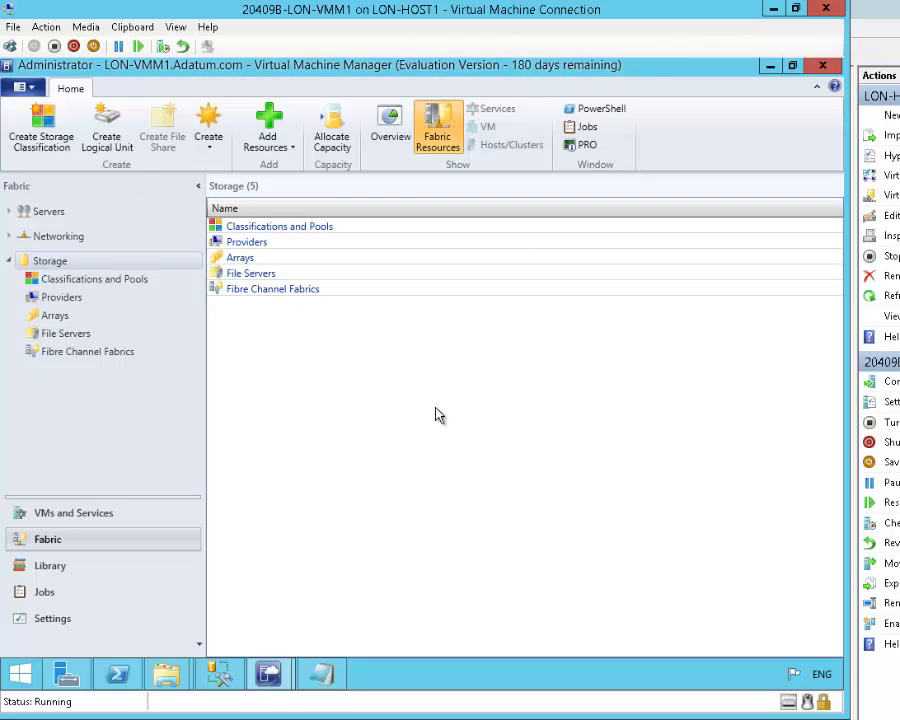
- Show Classifications and Pools and widen the Description and Name columns to read the pools
left_click(113, 282)
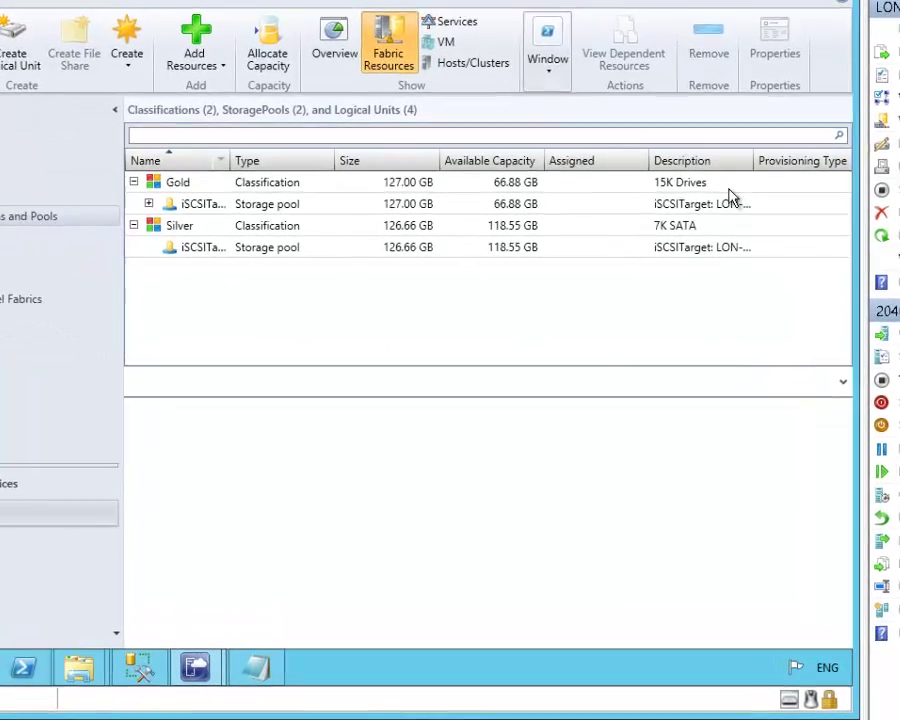
left_click_drag(749, 160, 830, 160)
double_click(836, 125)
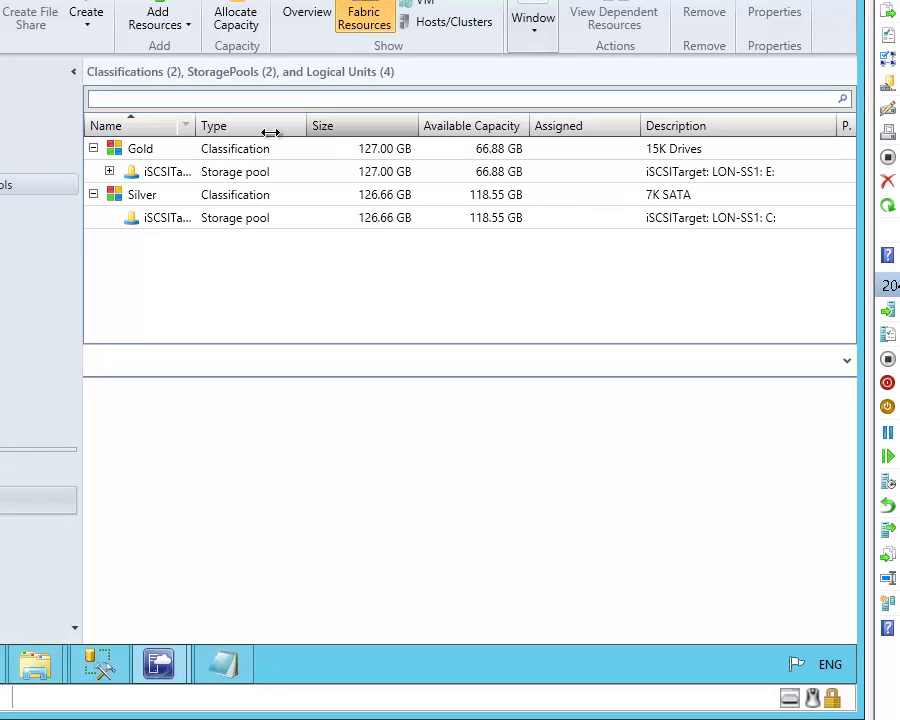
left_click_drag(191, 128, 304, 128)
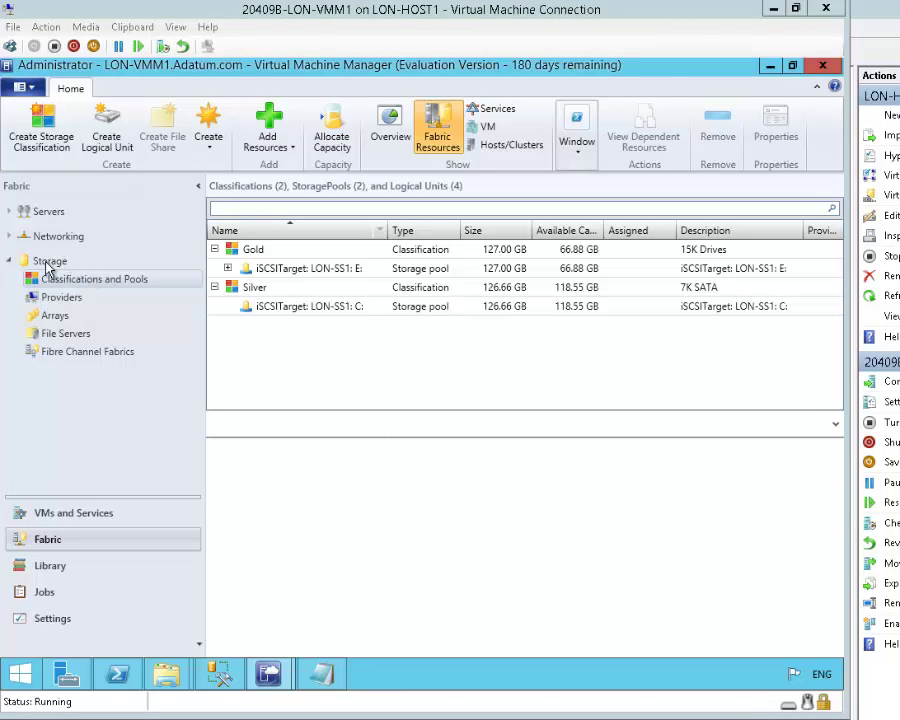
- Add Windows-based file server lon-sv1.adatum.com using StorageAdmin; discovery fails with a name-resolution error
right_click(46, 265)
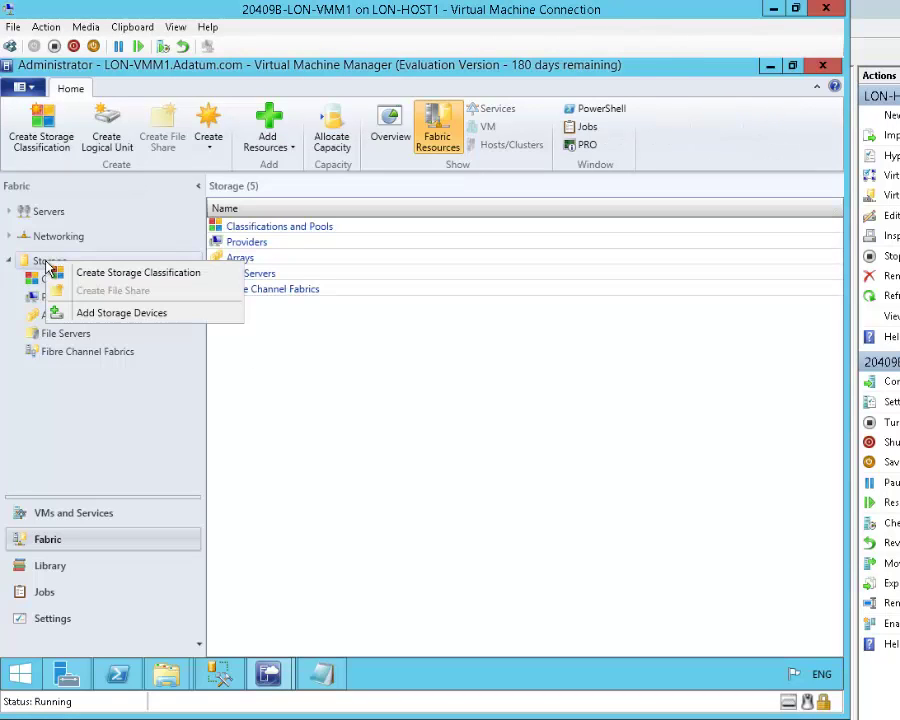
left_click(94, 313)
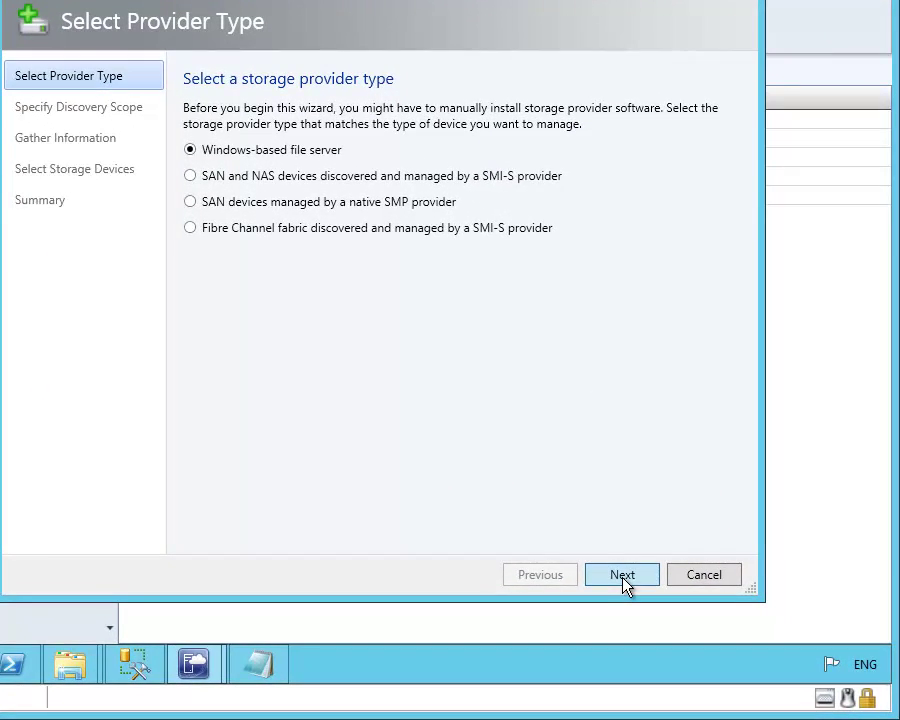
left_click(622, 578)
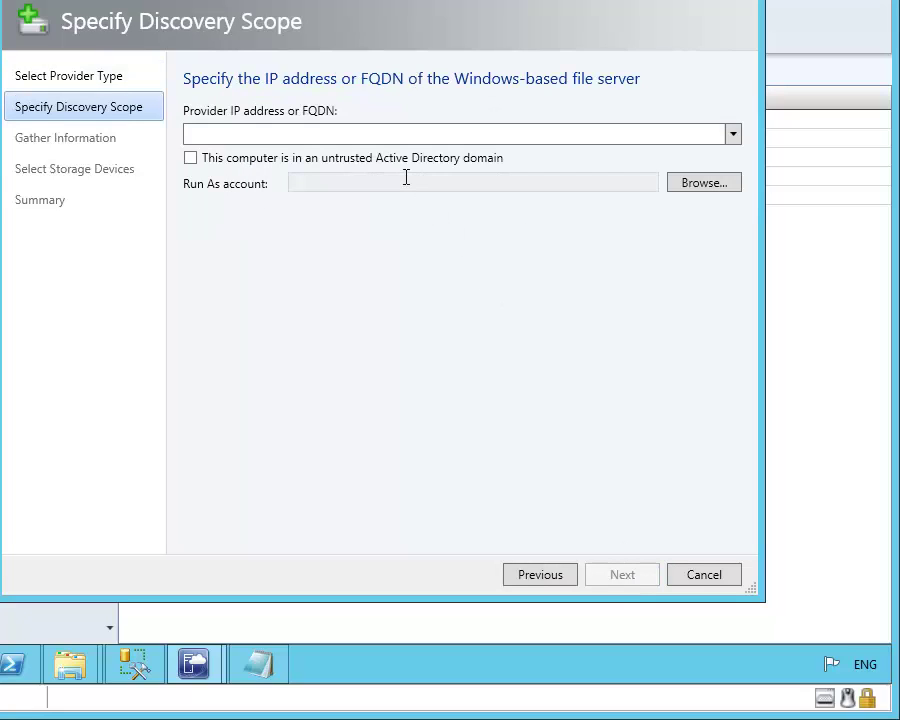
left_click(376, 135)
type("lon-sv1.adatum.com")
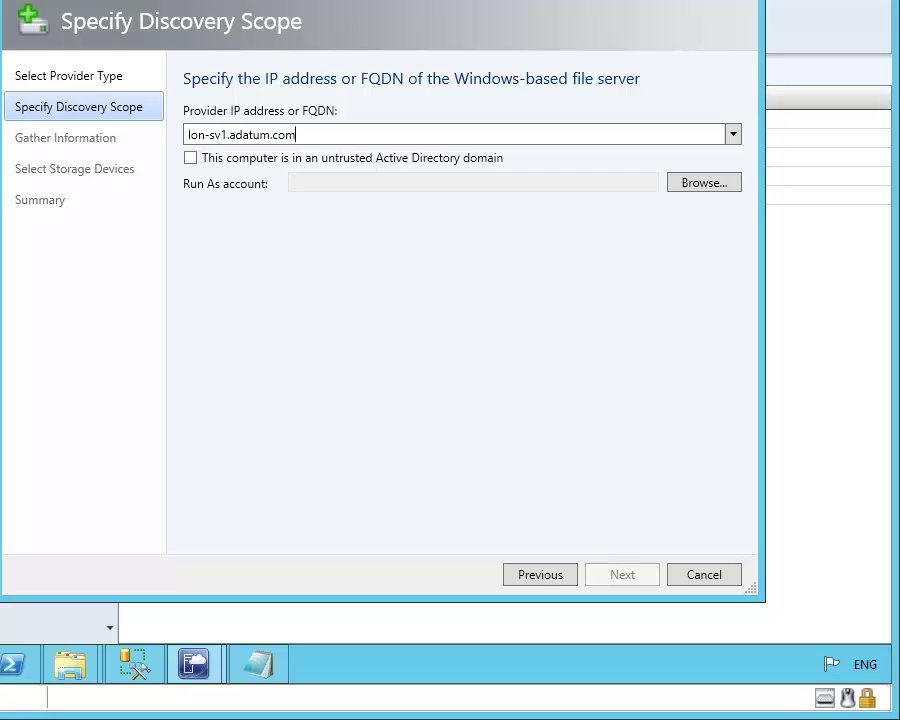
left_click(697, 185)
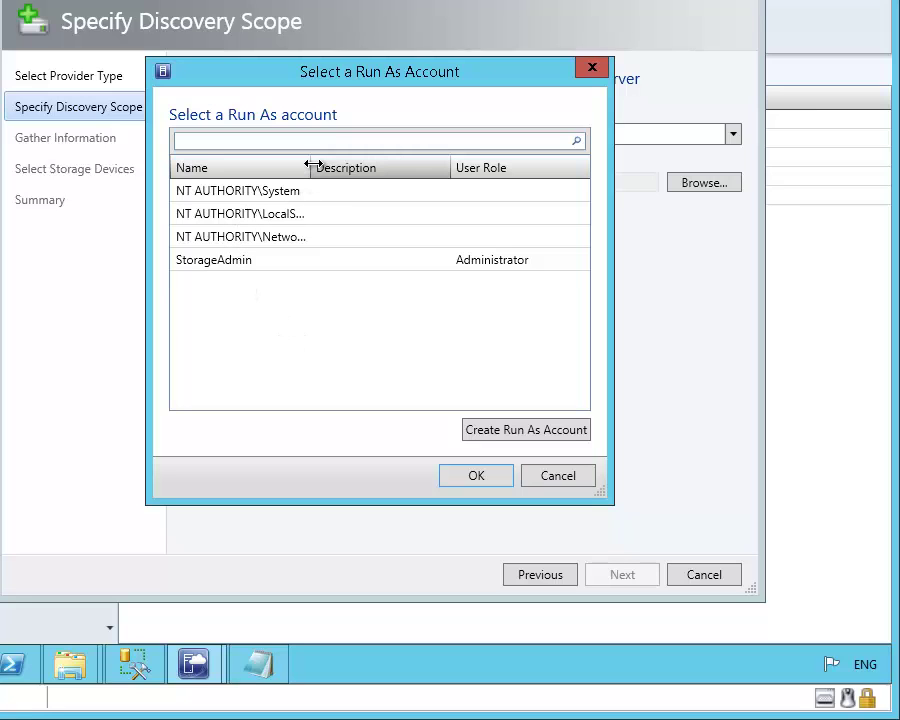
left_click_drag(313, 164, 401, 166)
left_click(551, 259)
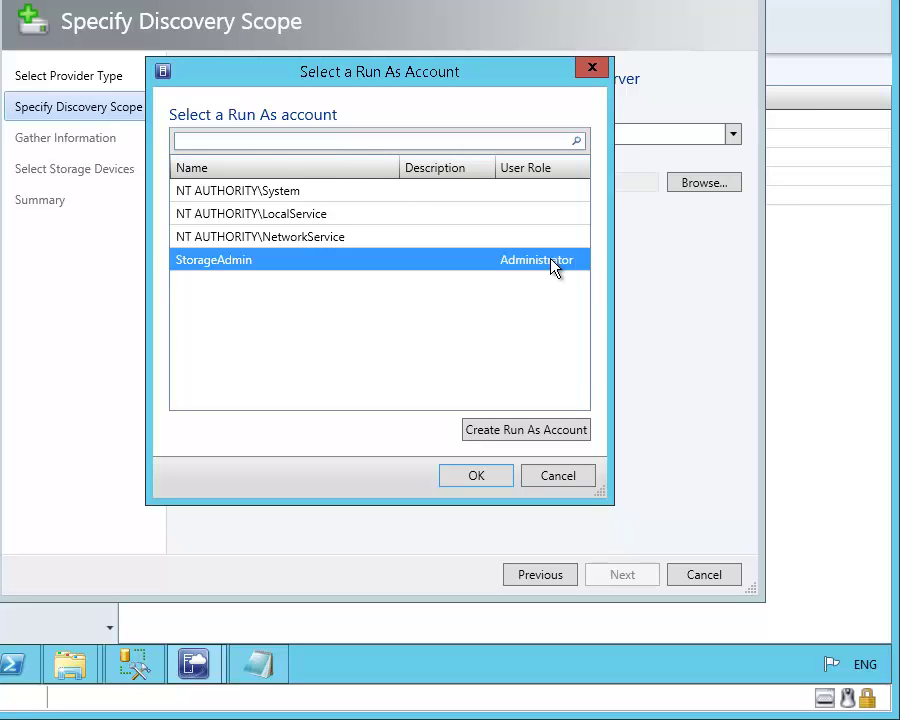
left_click(474, 482)
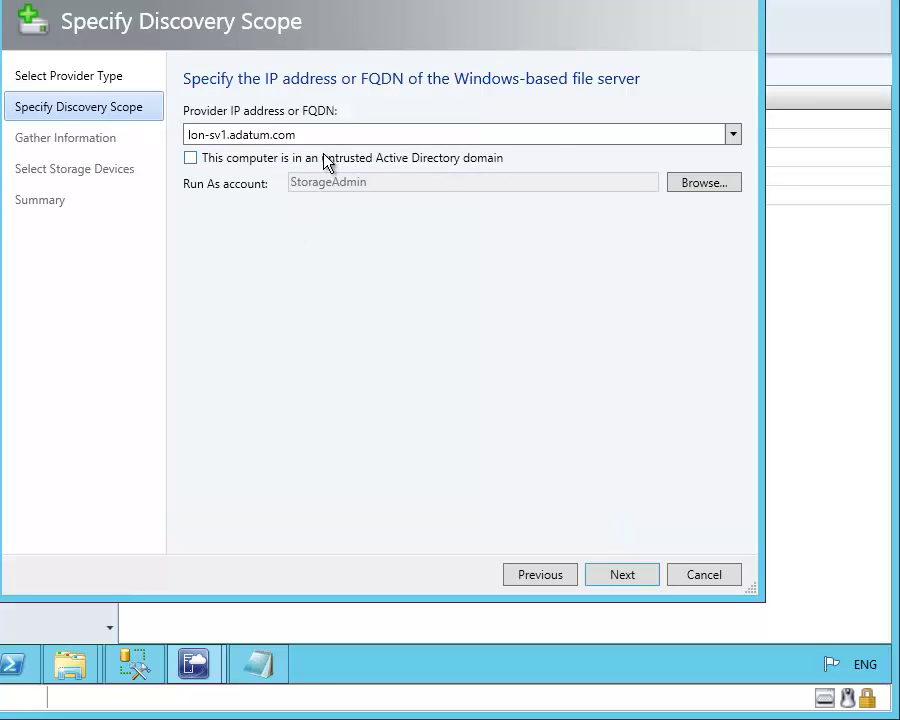
left_click(624, 574)
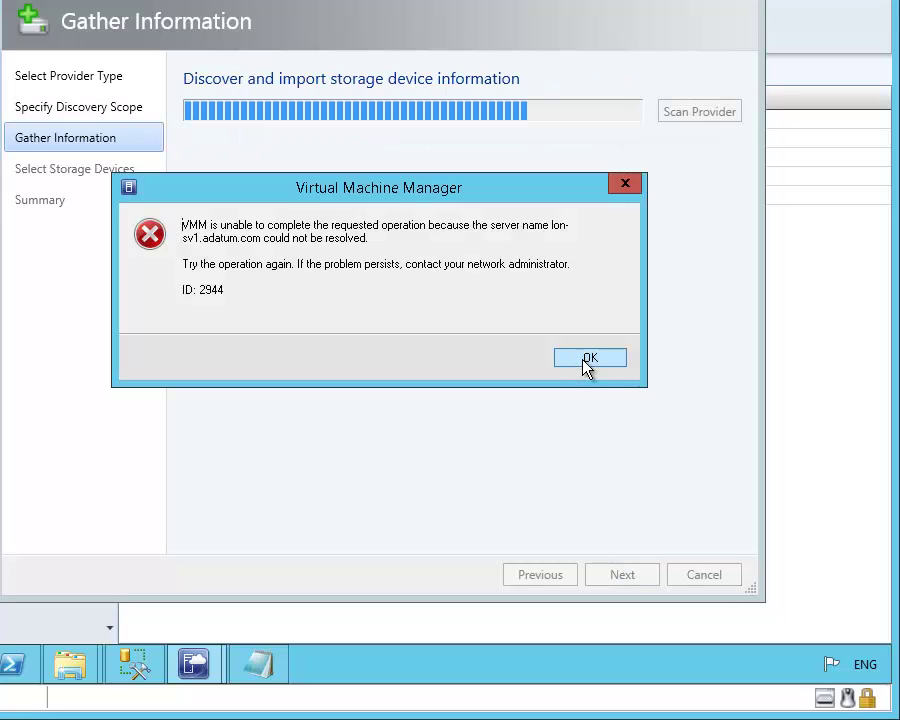
left_click(586, 360)
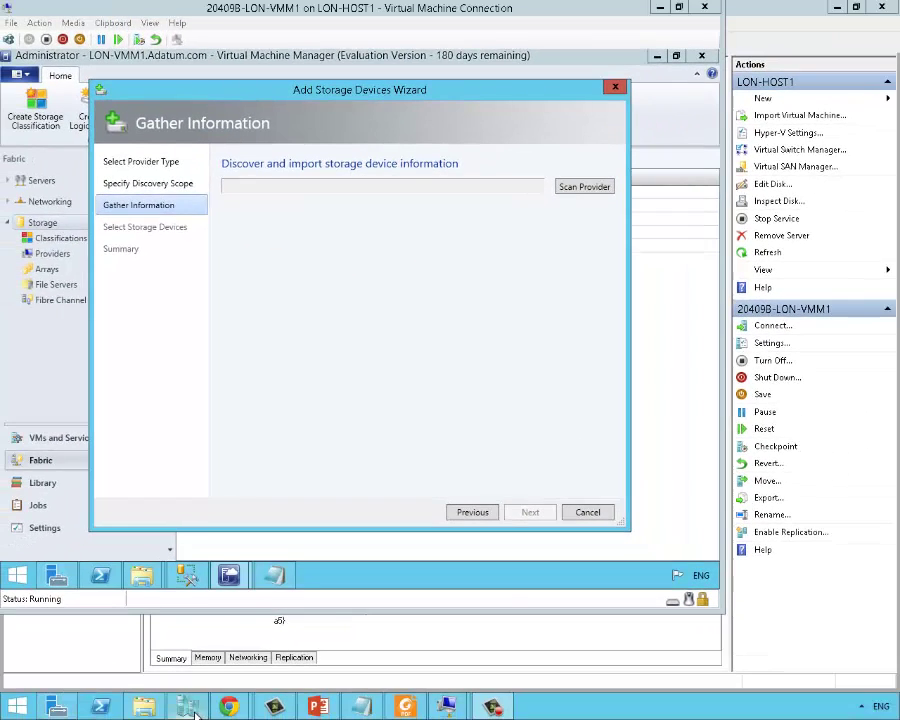
- Start the LON-SVR1 virtual machine in Hyper-V Manager and return to the wizard
left_click(190, 708)
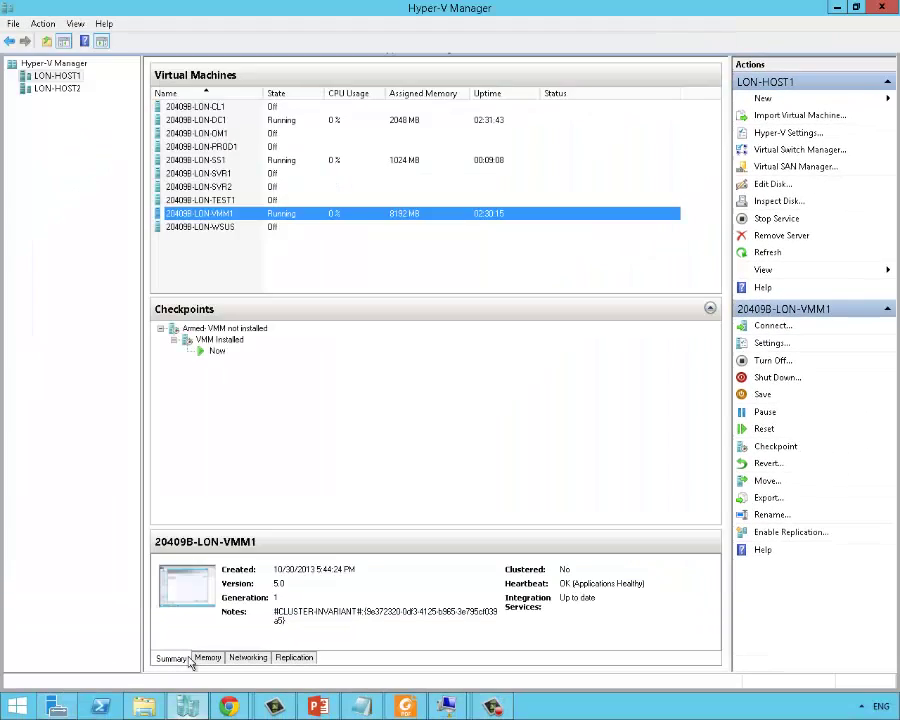
left_click(213, 173)
right_click(213, 172)
left_click(246, 216)
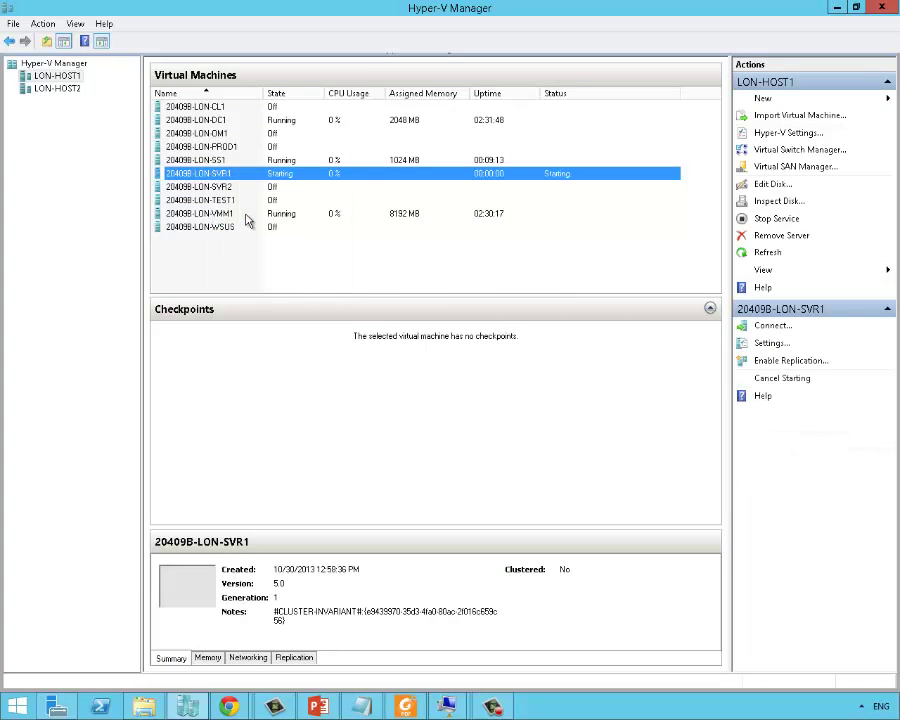
key("alt+Tab")
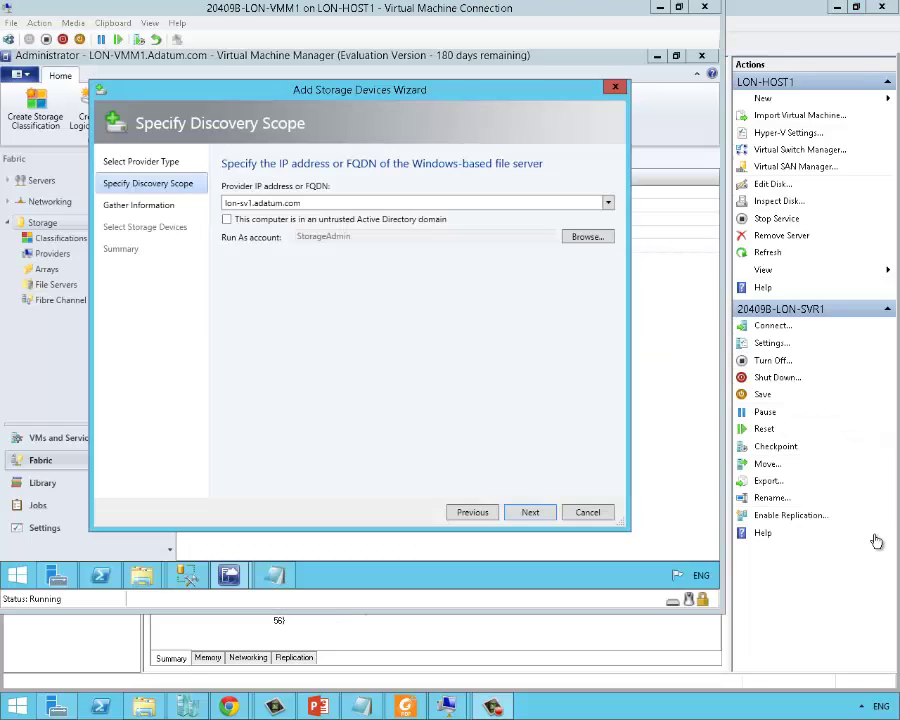
- Dismiss the name-resolution error and rerun discovery with the corrected FQDN lon-svr1.adatum.com
left_click(538, 512)
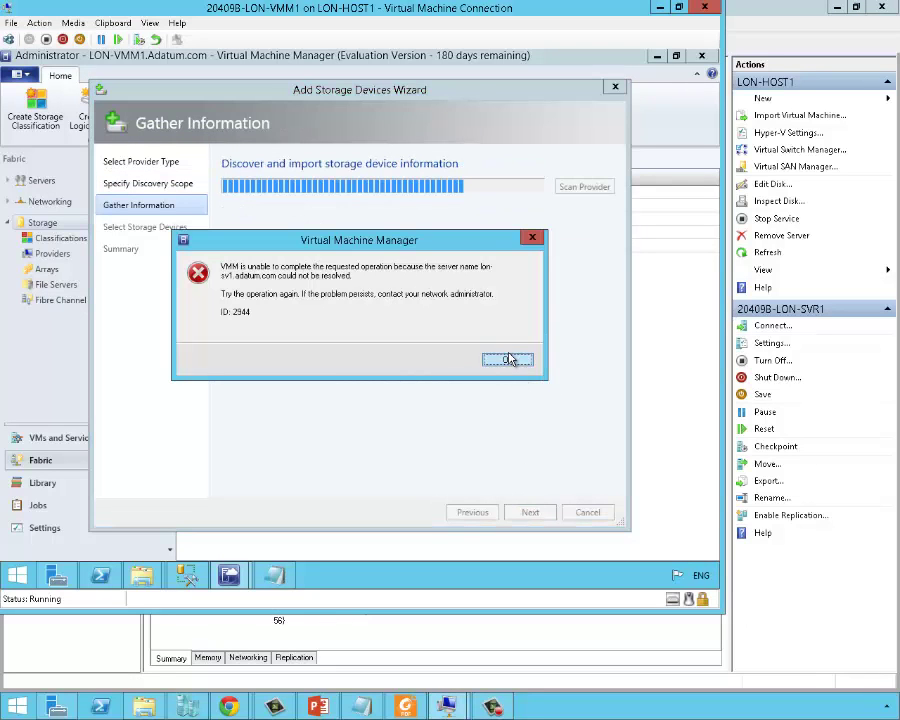
left_click(507, 360)
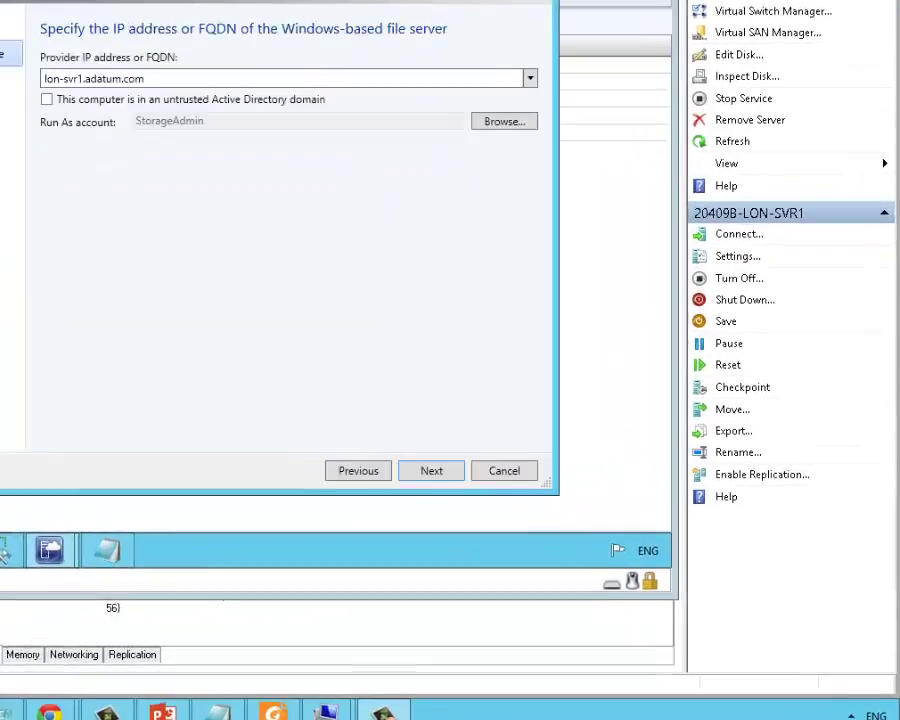
left_click(373, 447)
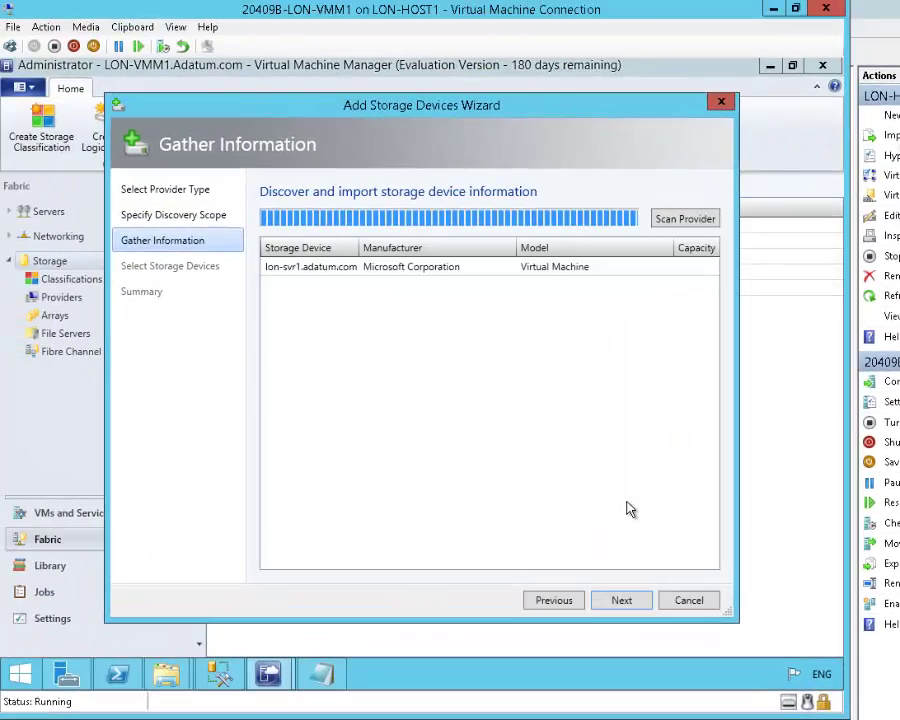
- Select the lon-svr1.adatum.com file server and finish adding the storage provider
left_click(640, 601)
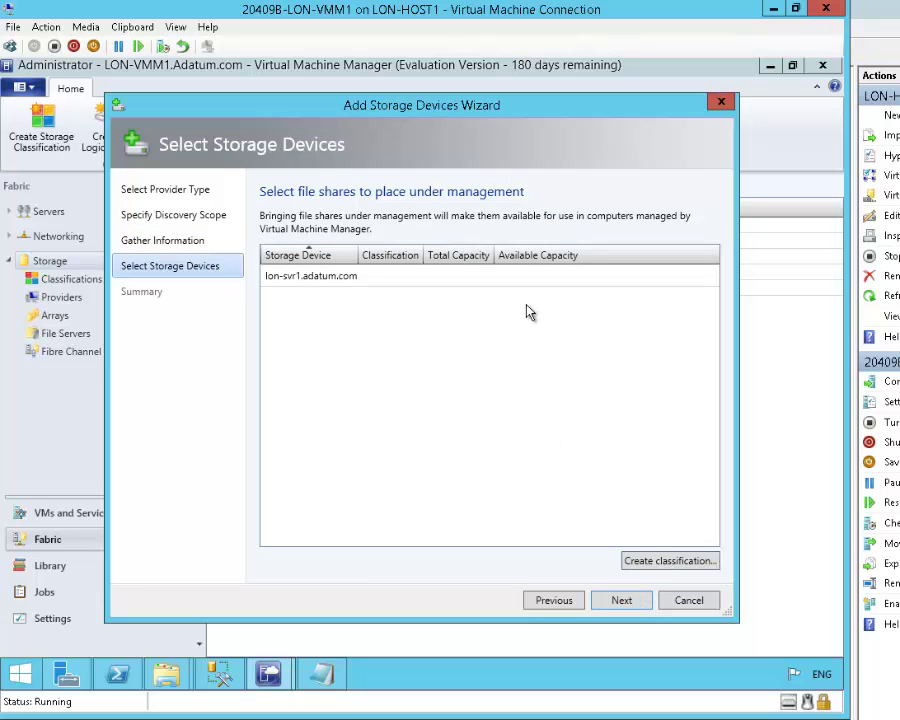
left_click(389, 282)
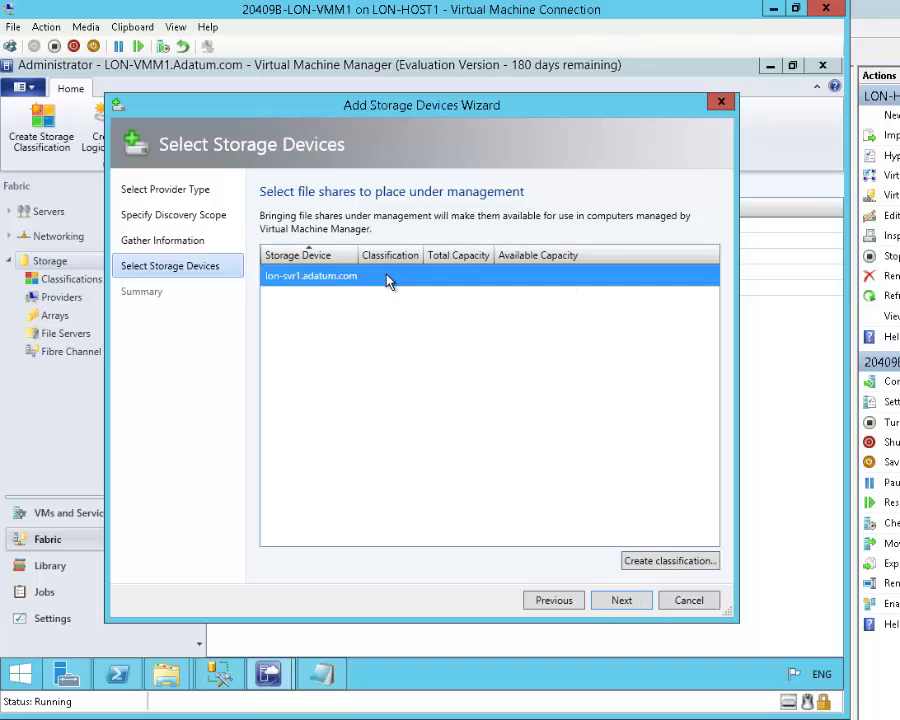
left_click(622, 601)
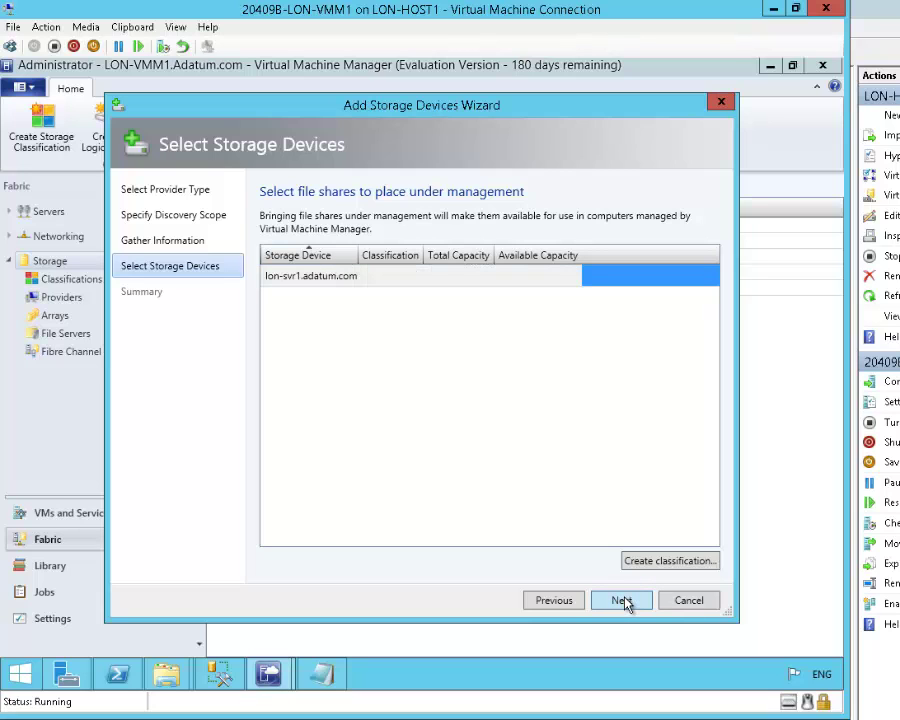
left_click(626, 601)
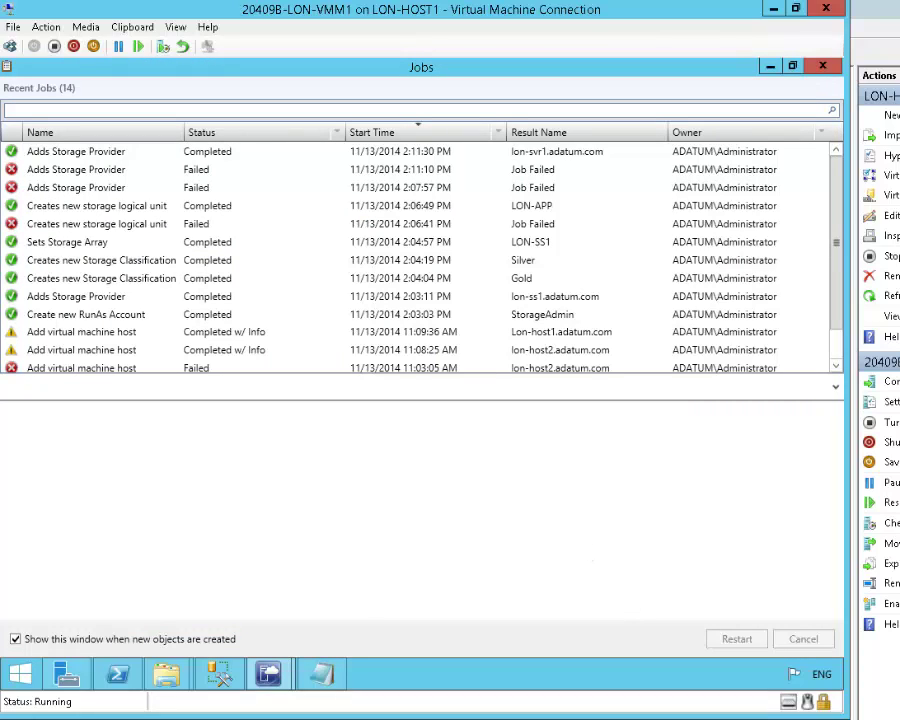
- Close the jobs list and start a new file share named SVR1
mouse_move(844, 60)
key("alt+F4")
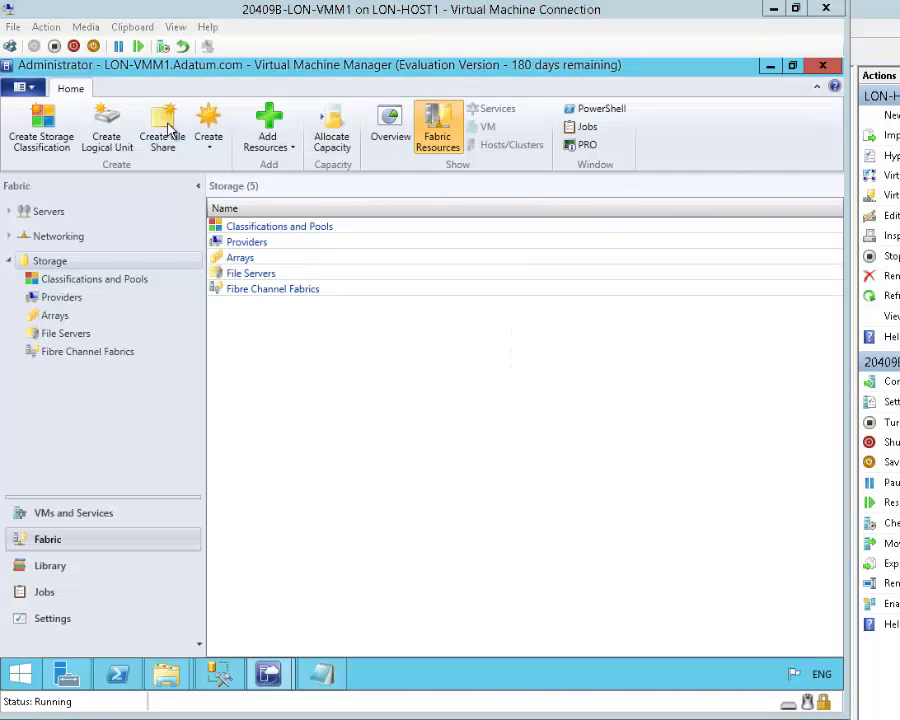
left_click(163, 130)
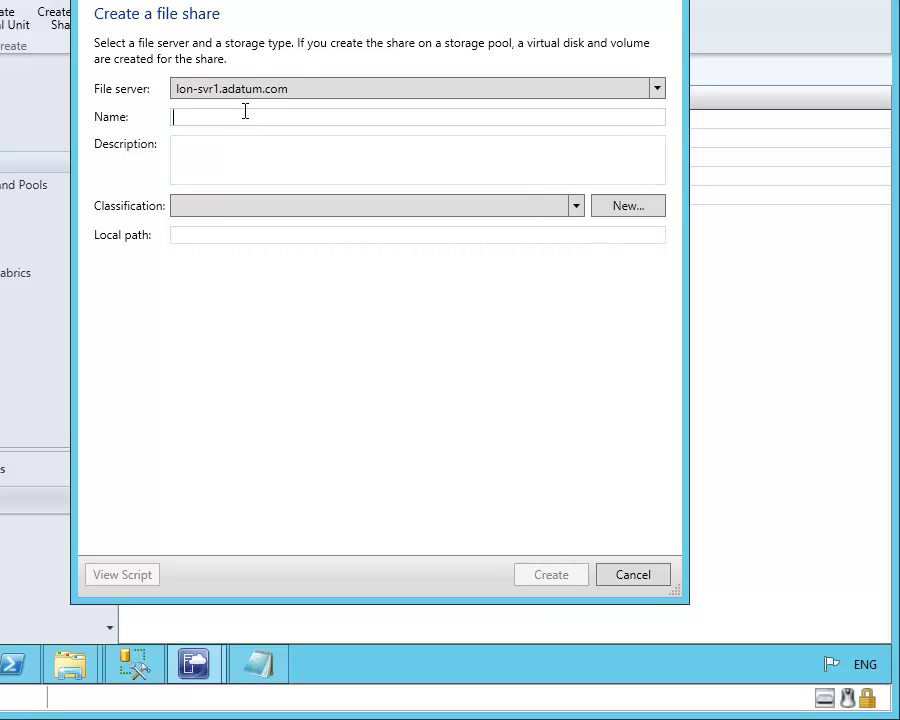
type("SVR1")
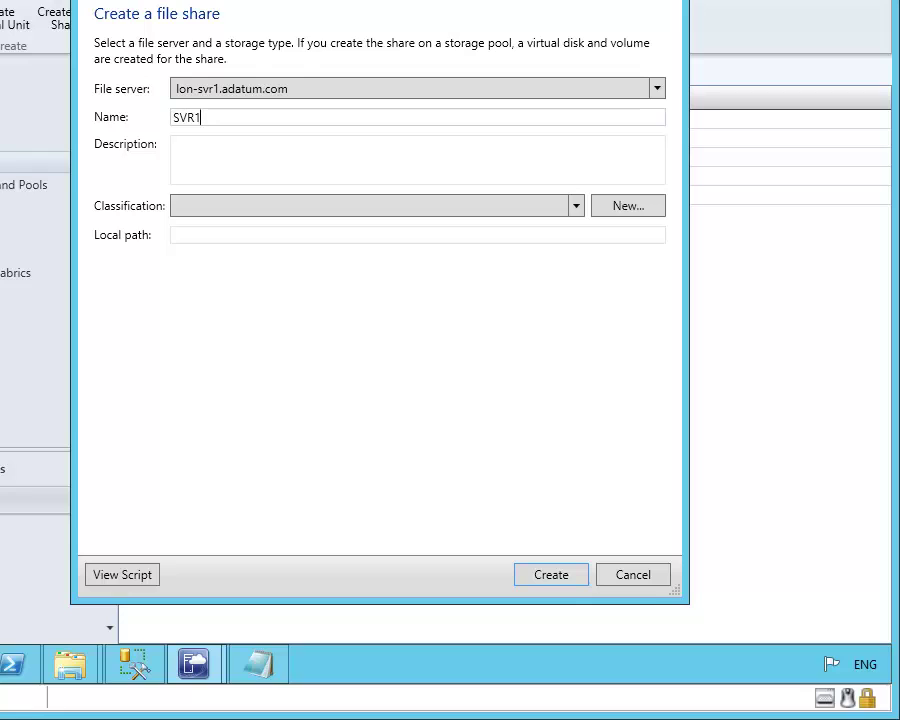
key("Tab")
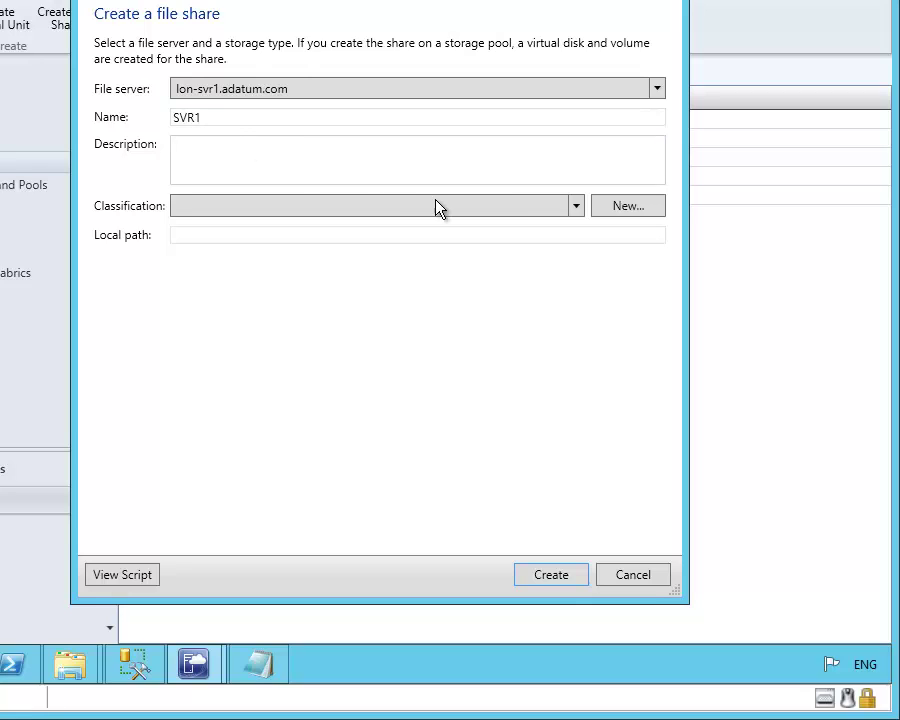
- Give the SVR1 share the Gold storage classification
left_click(575, 207)
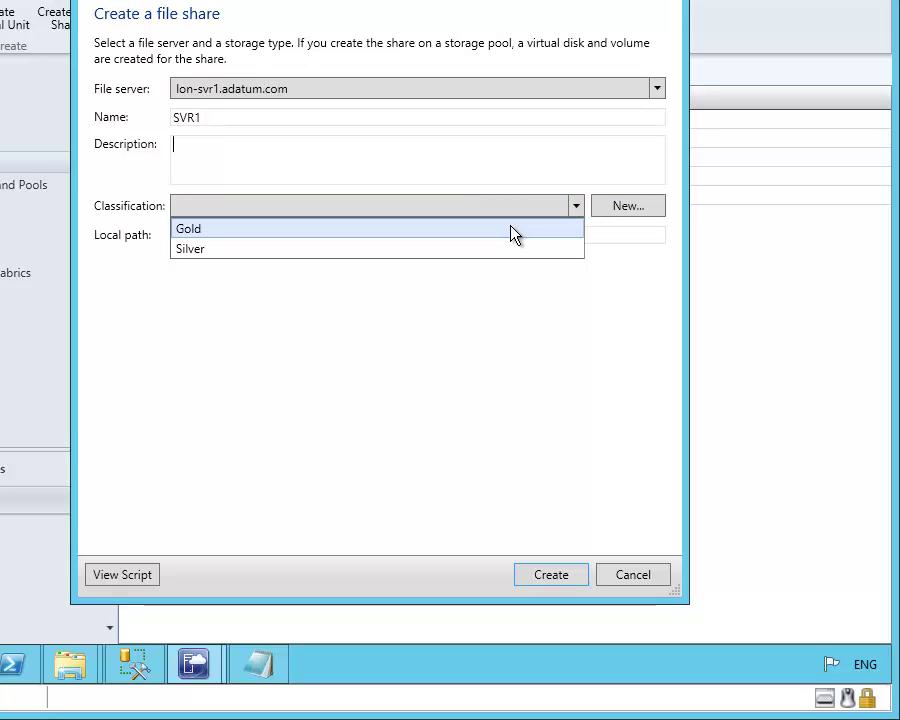
left_click(512, 229)
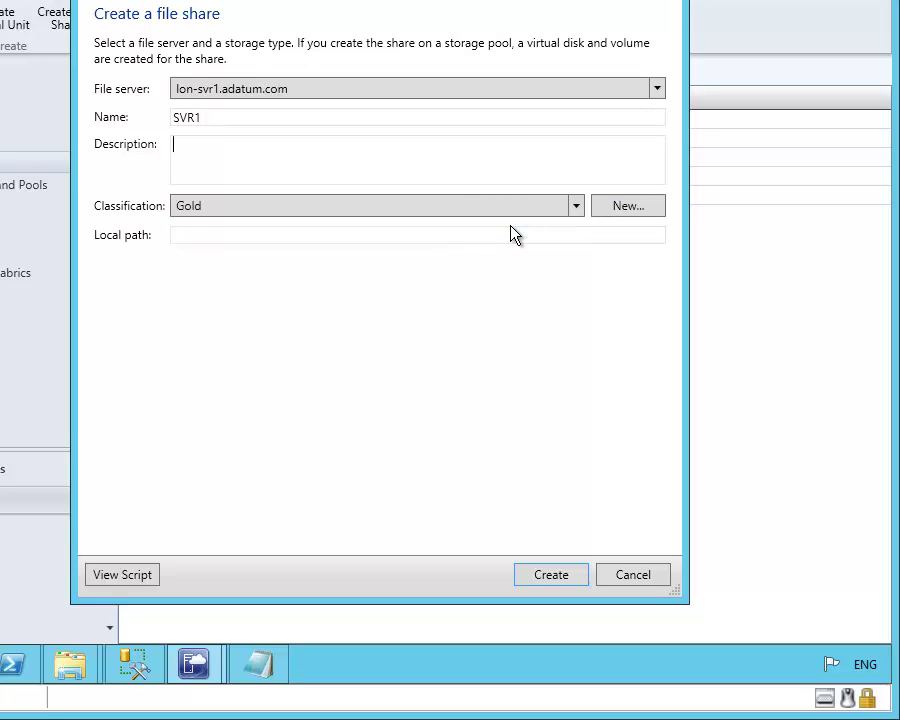
left_click(256, 212)
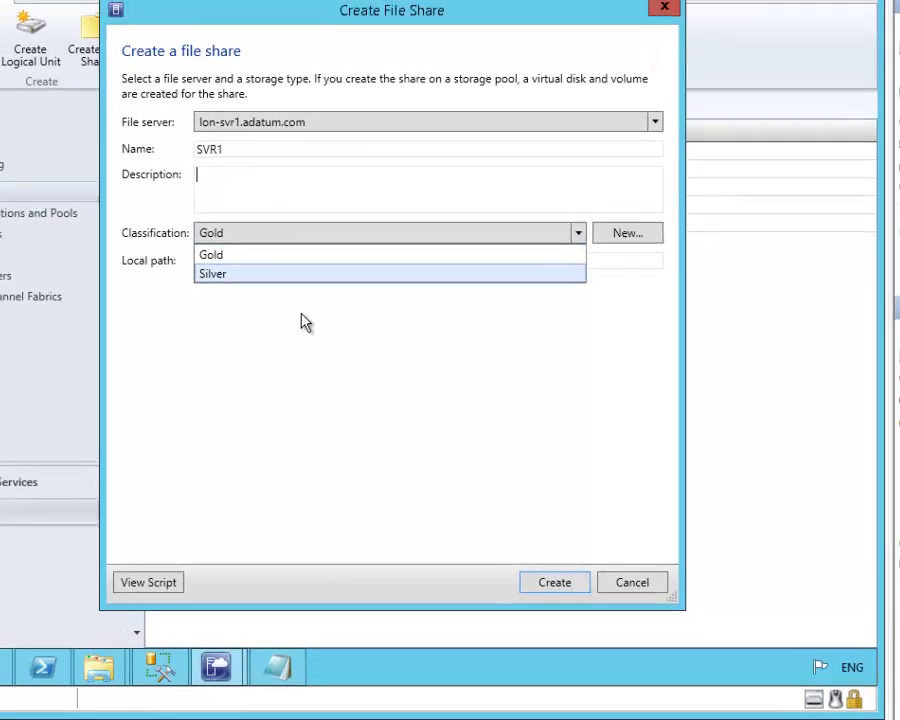
left_click(304, 307)
- Set the share's local path to C:\SVR1_Gold and create it
left_click(310, 302)
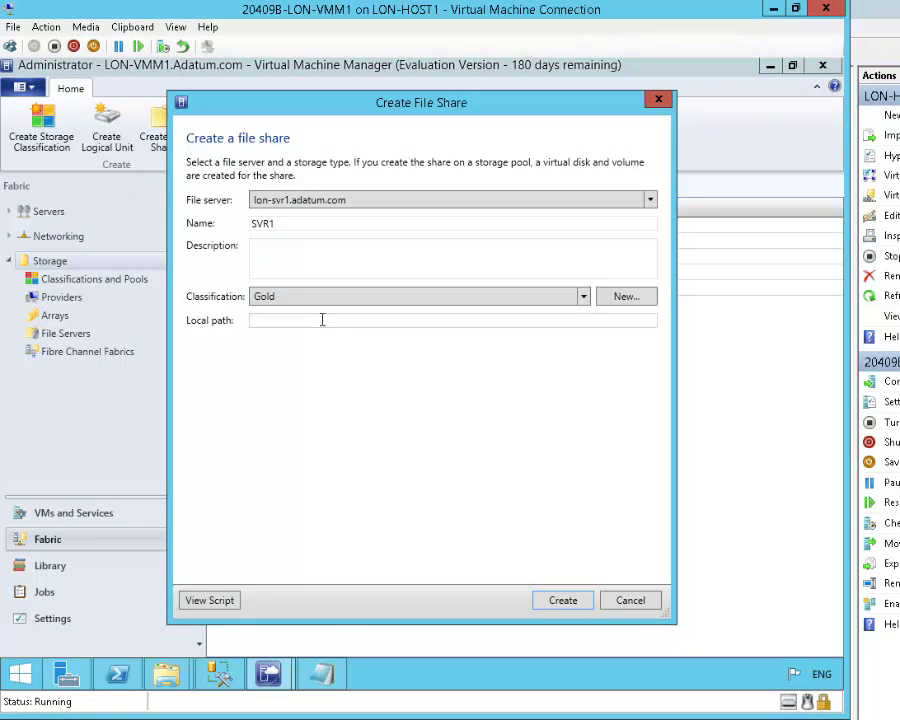
type("C:\\SV")
key("BackSpace")
key("BackSpace")
type("VR1_Gold")
left_click(566, 599)
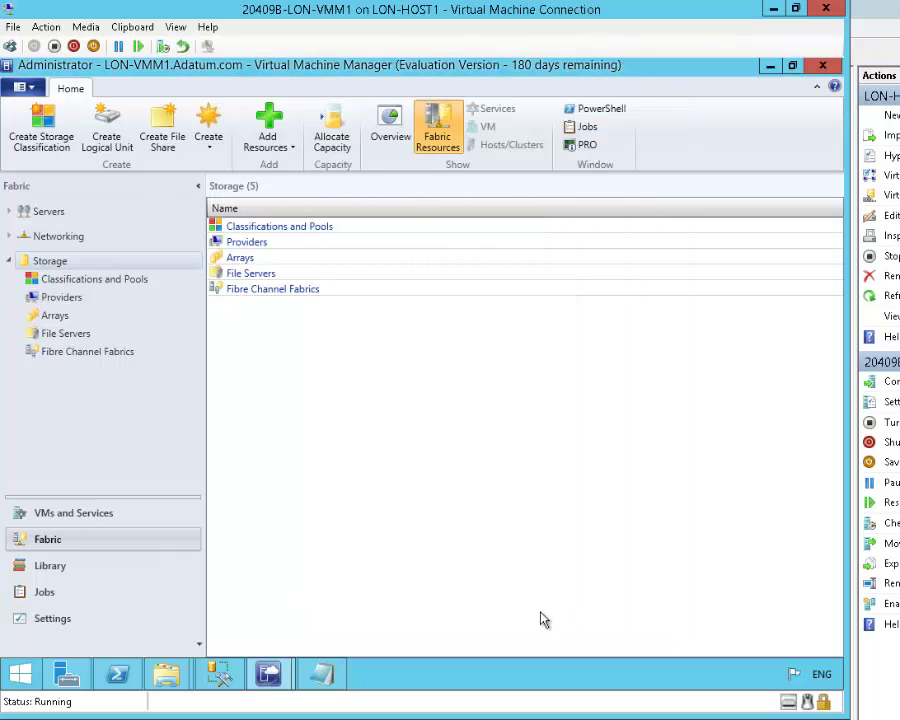
- Confirm the SVR1 file share job completed, then select Lon-host1 under All Hosts
mouse_move(276, 676)
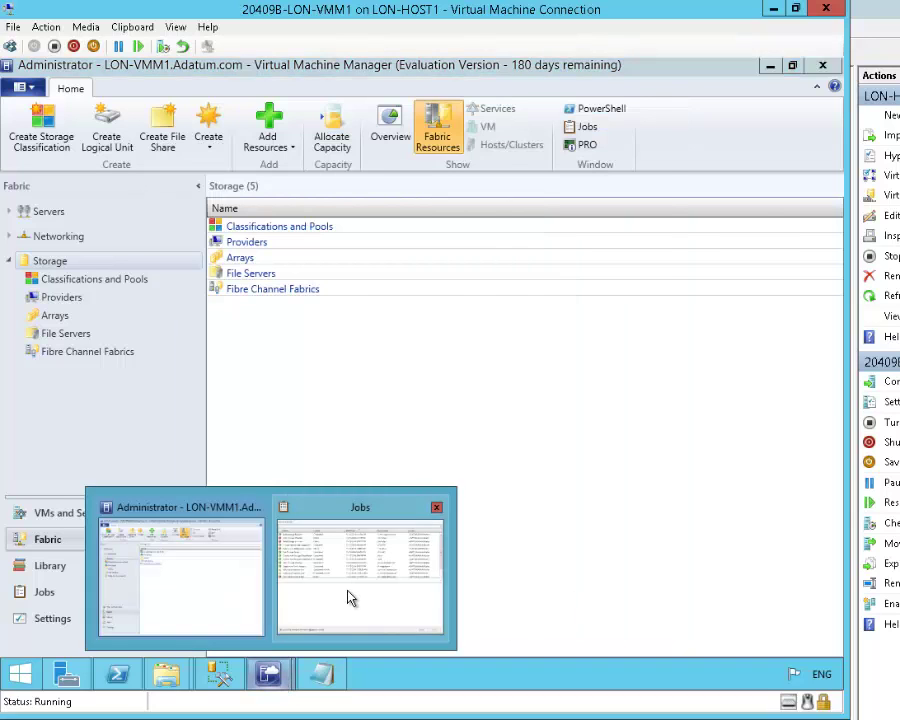
left_click(350, 597)
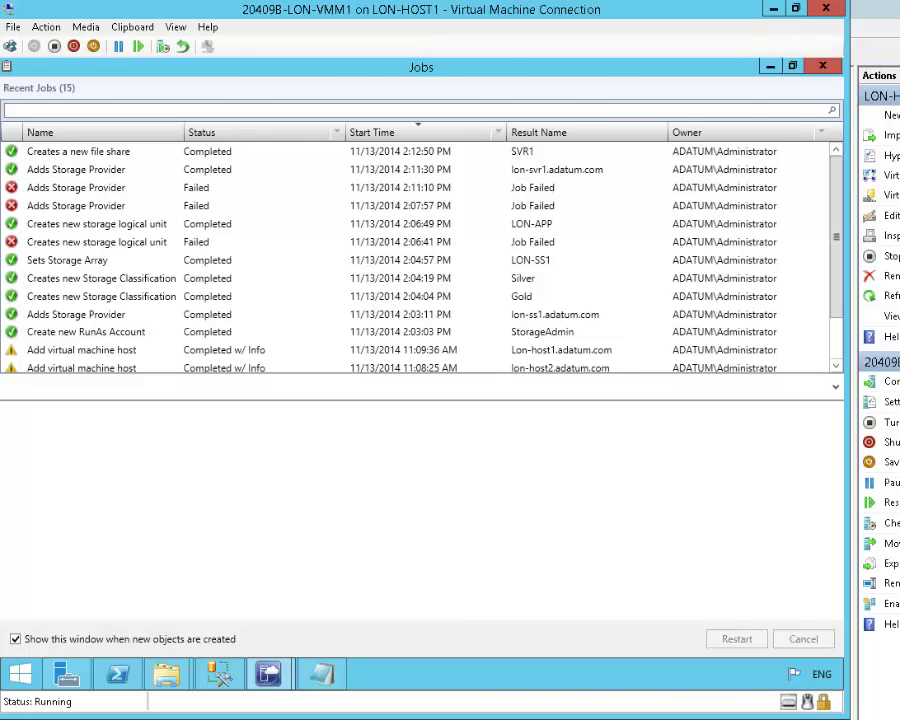
key("alt+Tab")
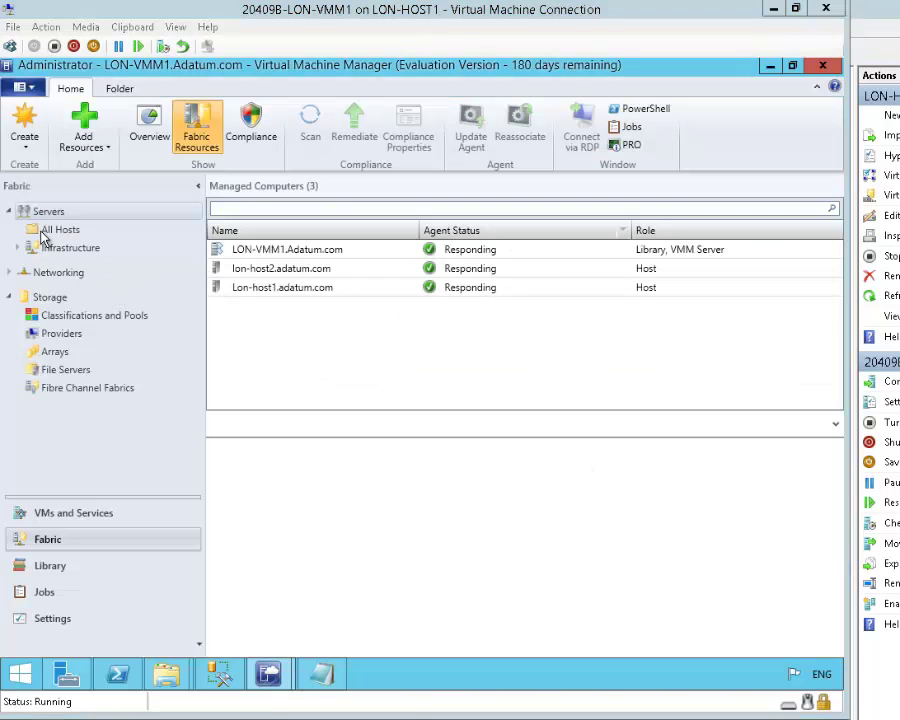
left_click(44, 231)
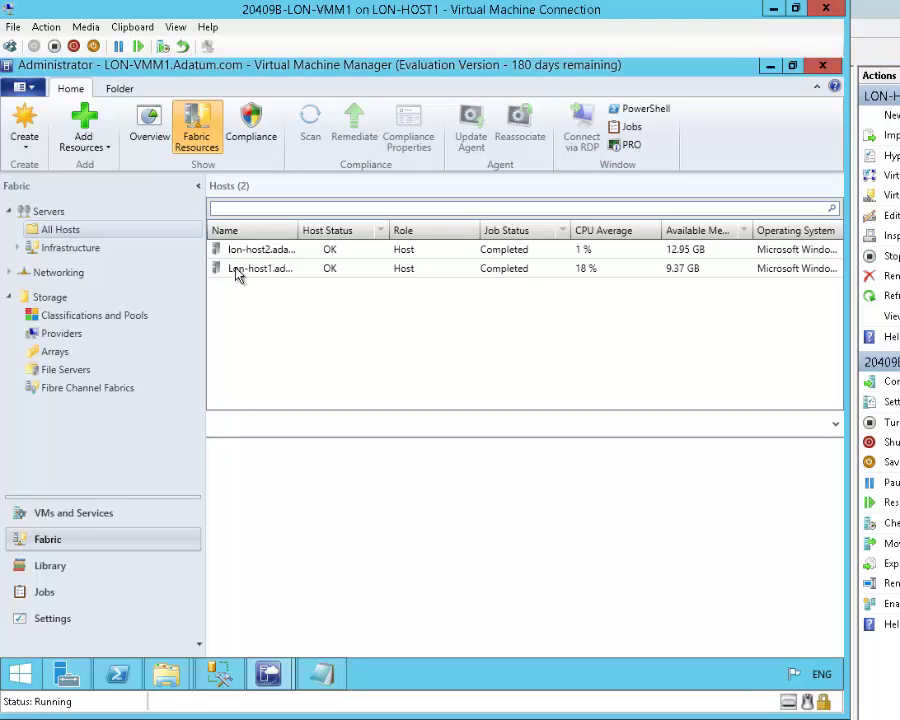
left_click(238, 272)
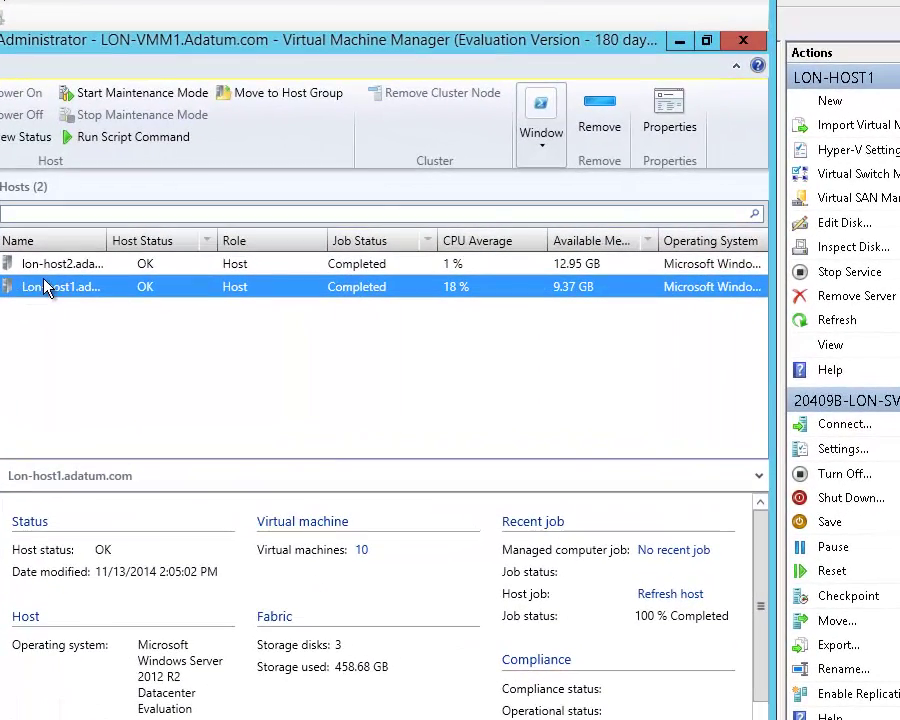
- Add file share \\lon-svr1.adatum.com\SVR1 in Lon-host1's storage properties
left_click(652, 116)
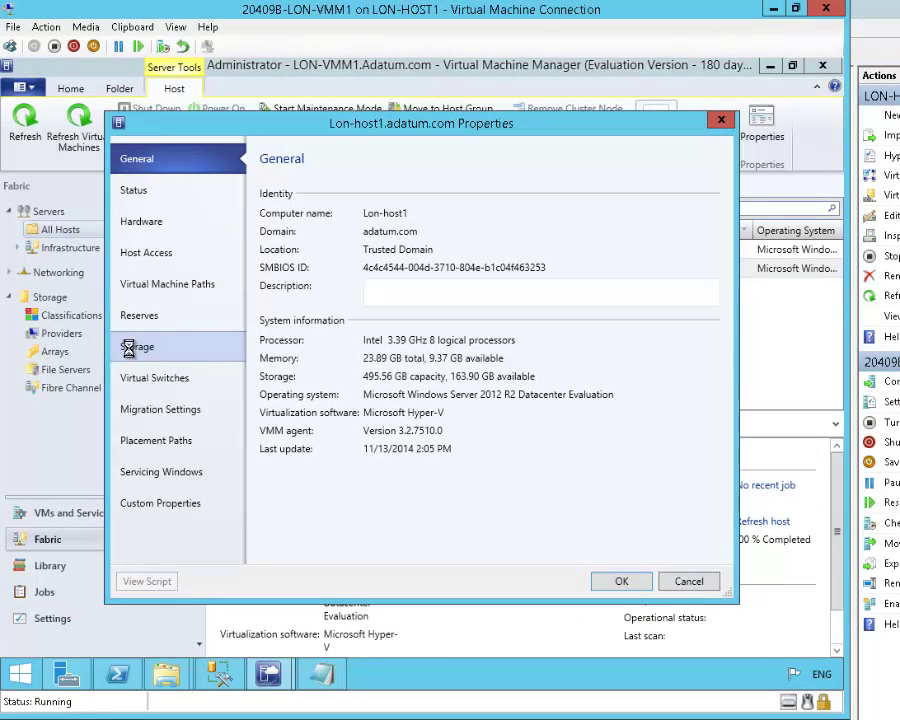
left_click(72, 362)
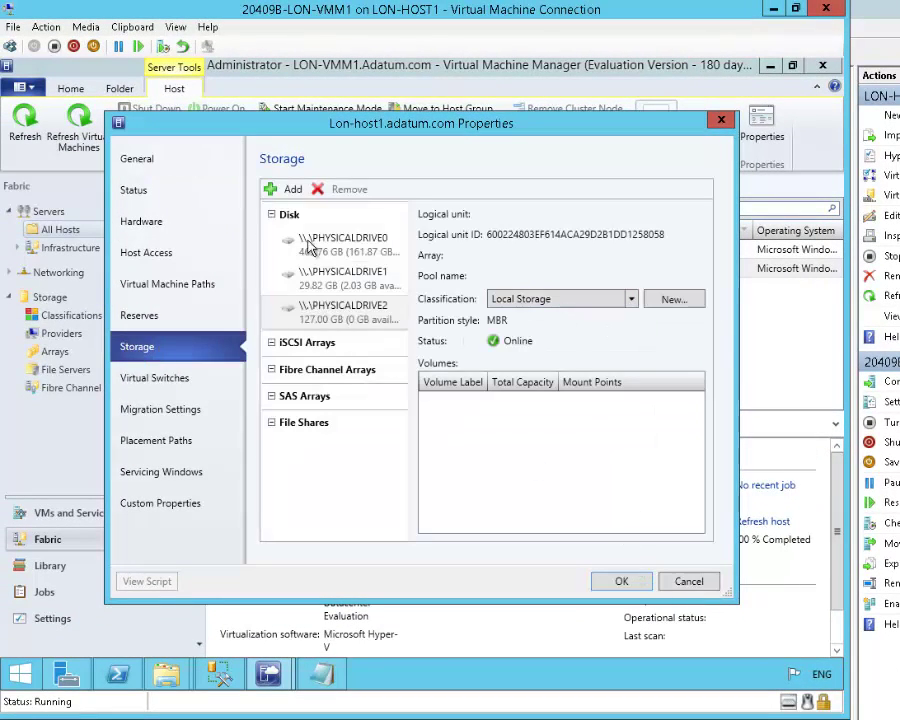
left_click(276, 194)
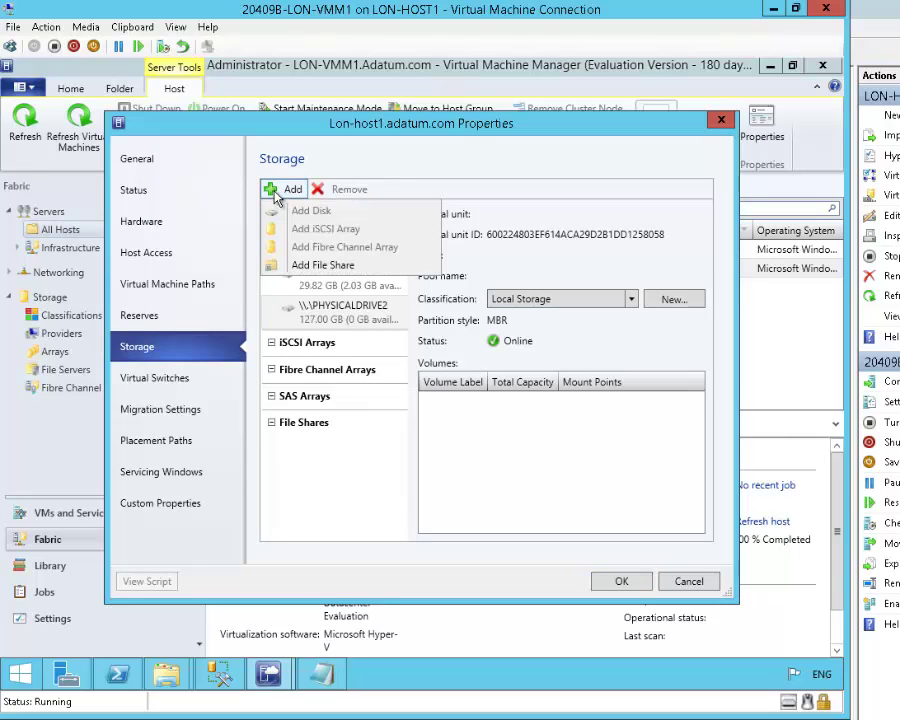
left_click(322, 266)
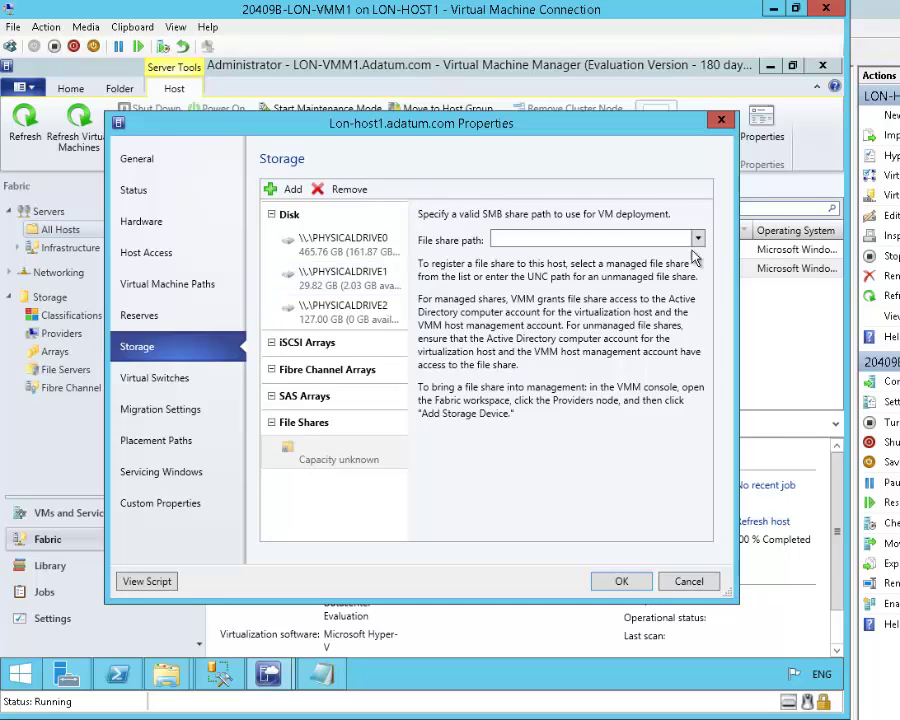
left_click(697, 240)
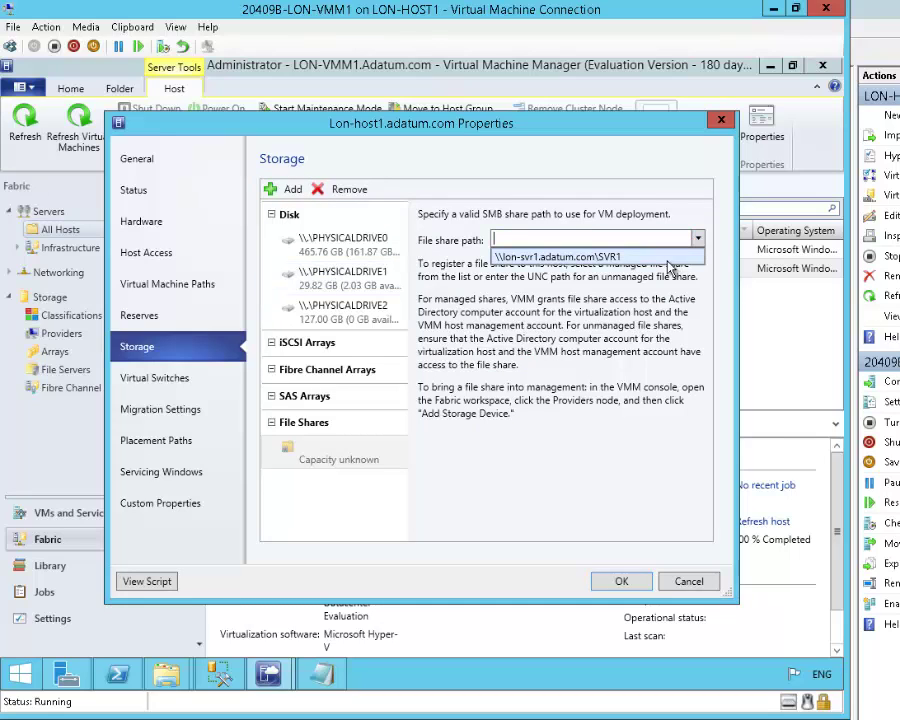
left_click(668, 255)
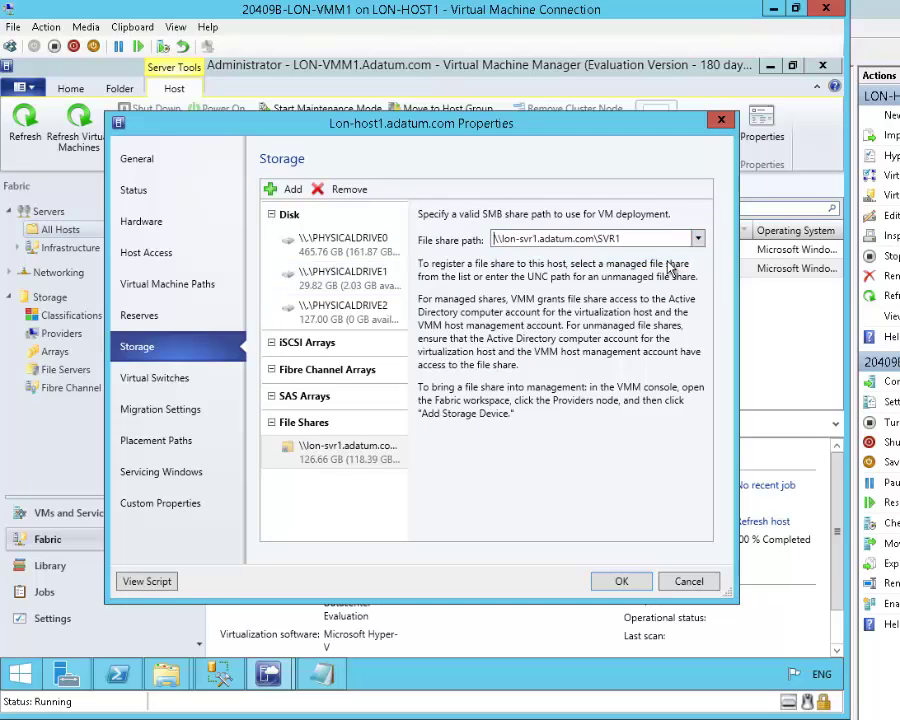
left_click(620, 581)
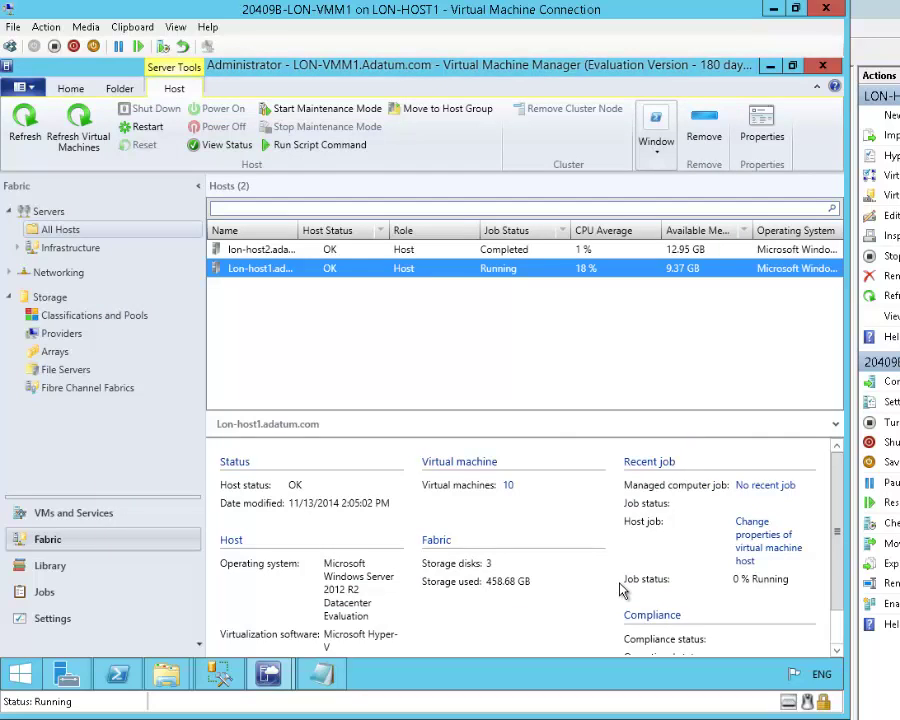
- Allocate the Gold iSCSITarget LON-SS1 E: pool (127.00 GB) to the All Hosts group
left_click(60, 333)
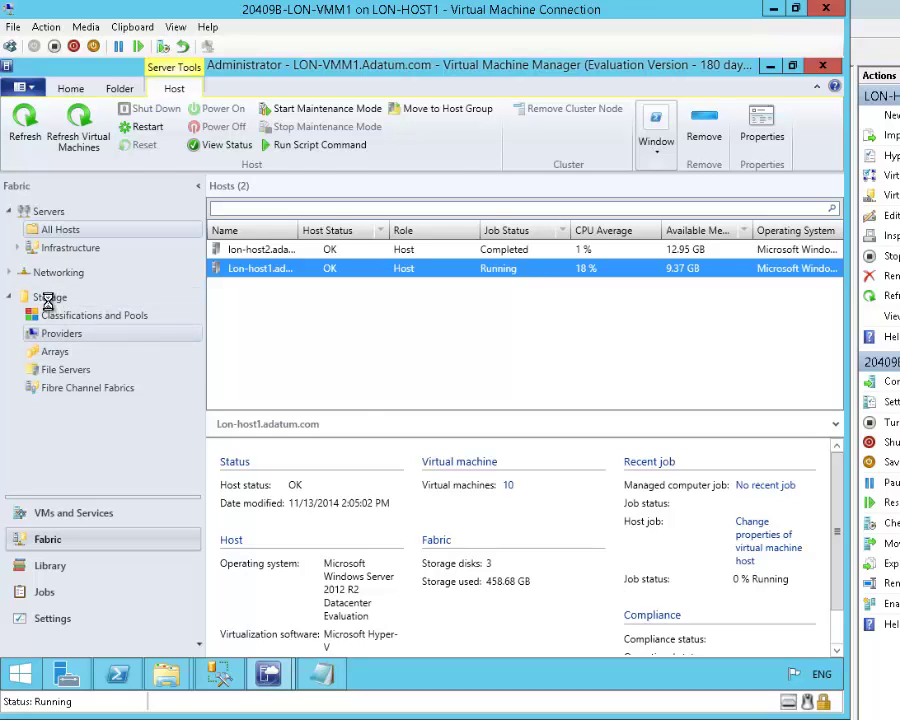
left_click(49, 298)
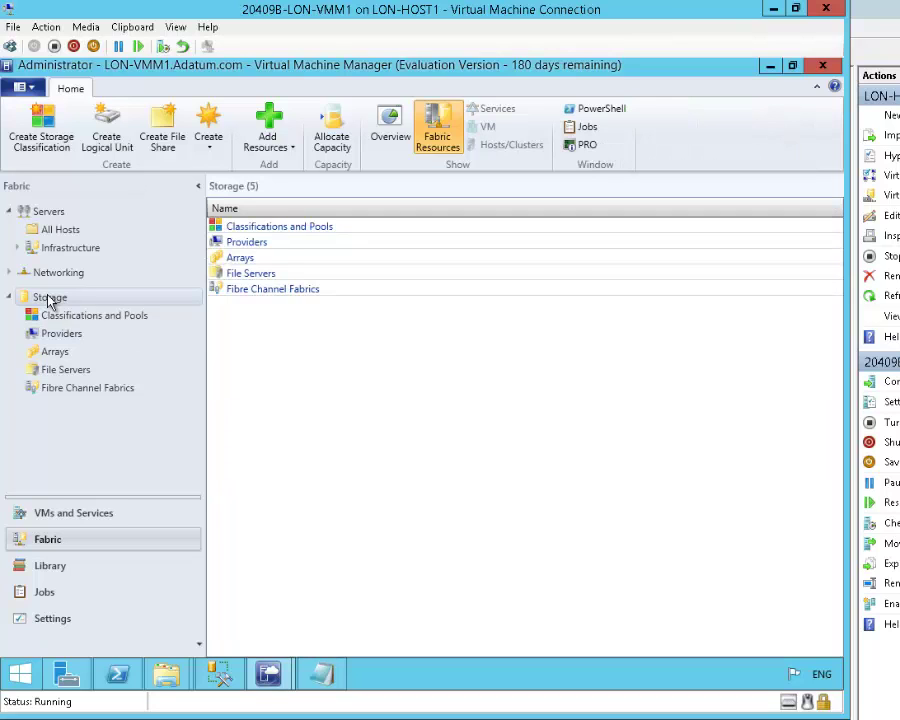
left_click(336, 133)
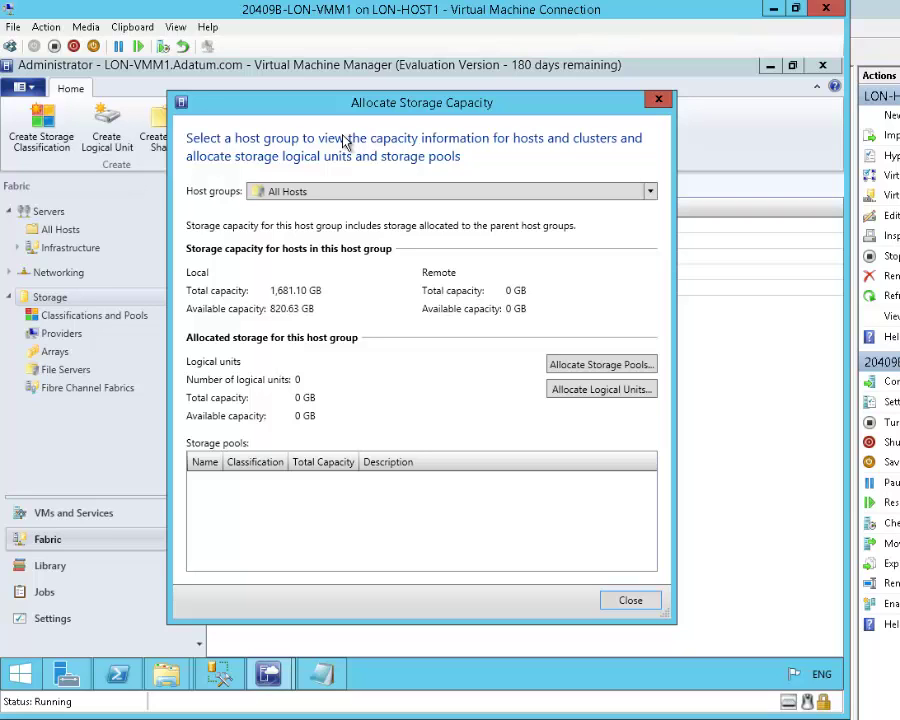
left_click(591, 366)
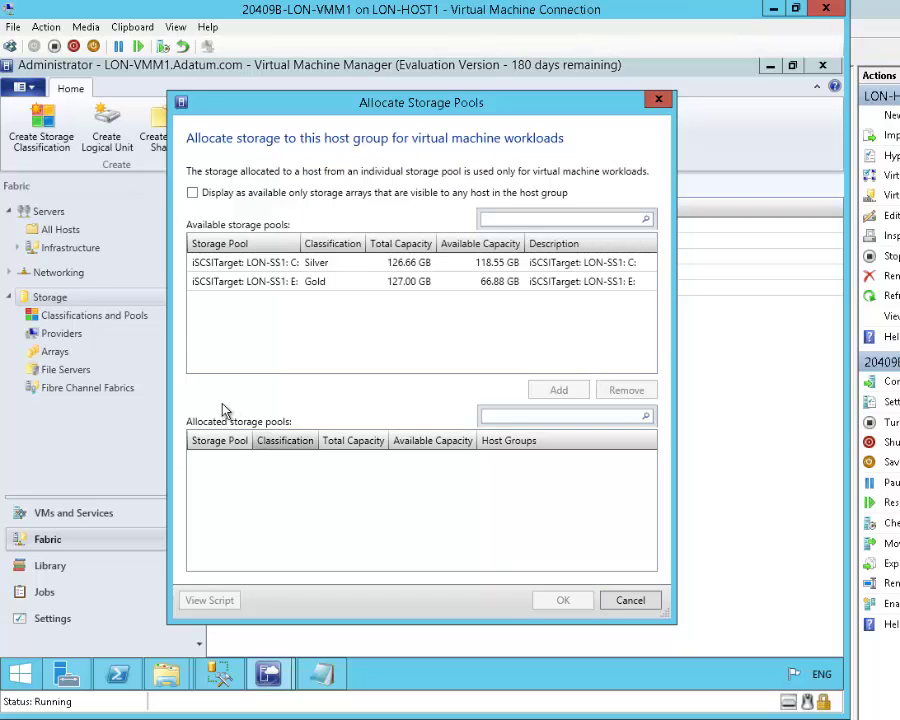
left_click(310, 283)
left_click(548, 391)
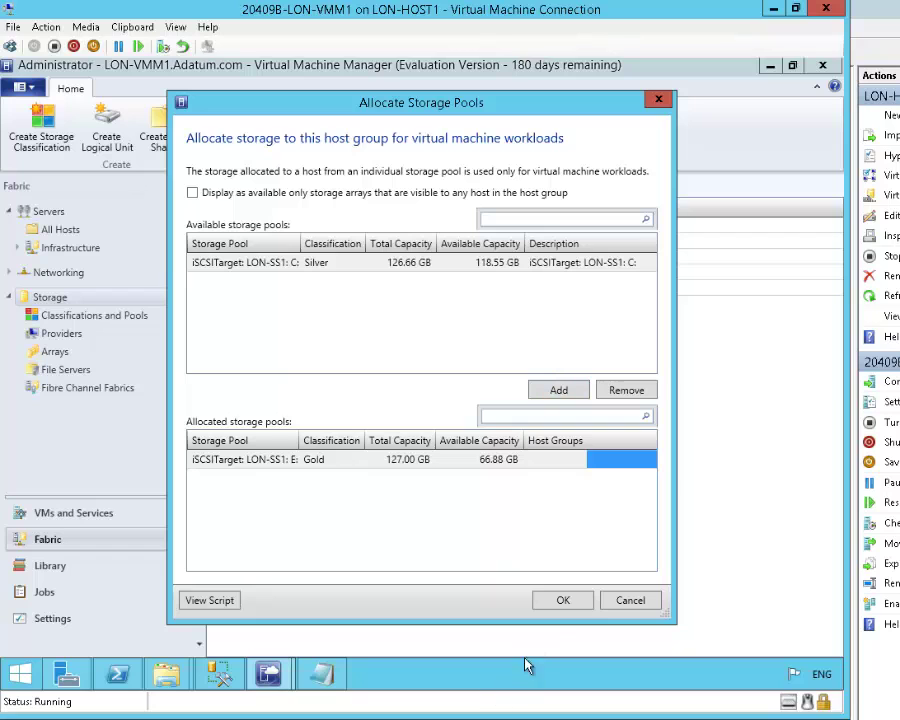
left_click(556, 600)
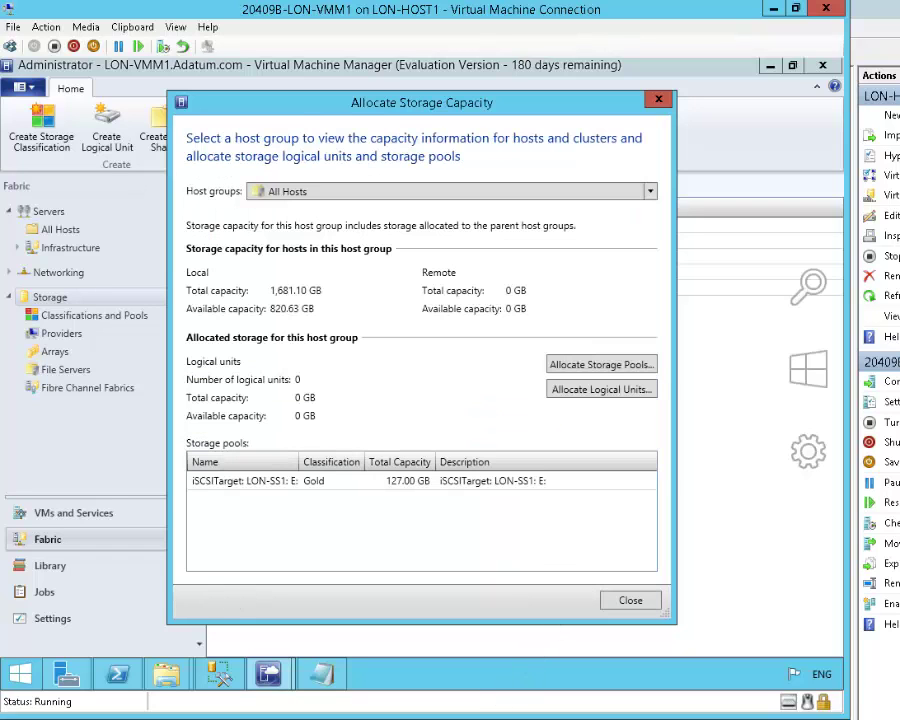
left_click(630, 600)
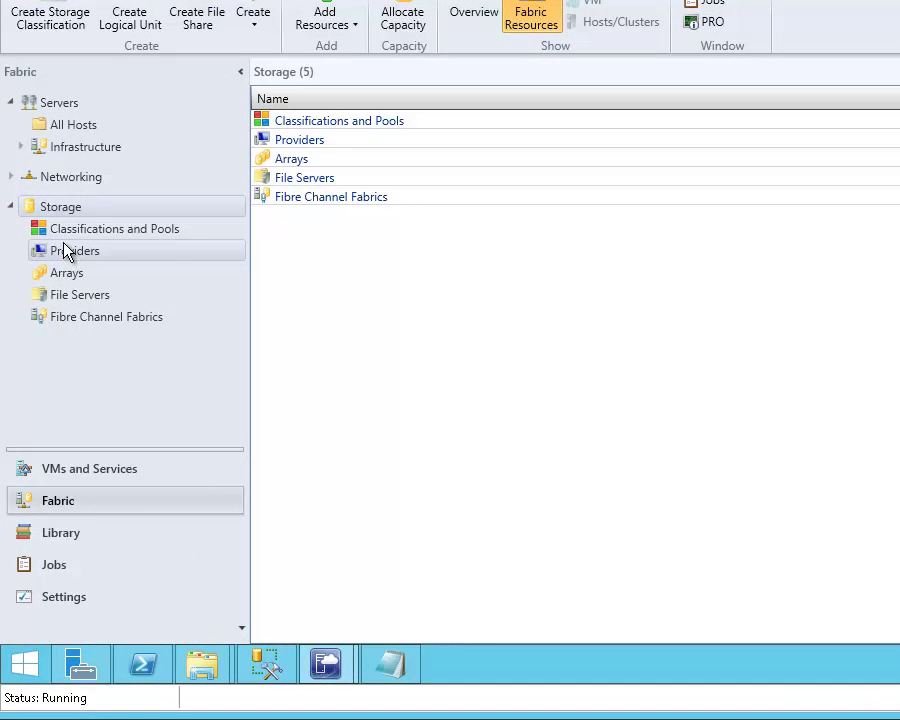
left_click(58, 224)
left_click(64, 251)
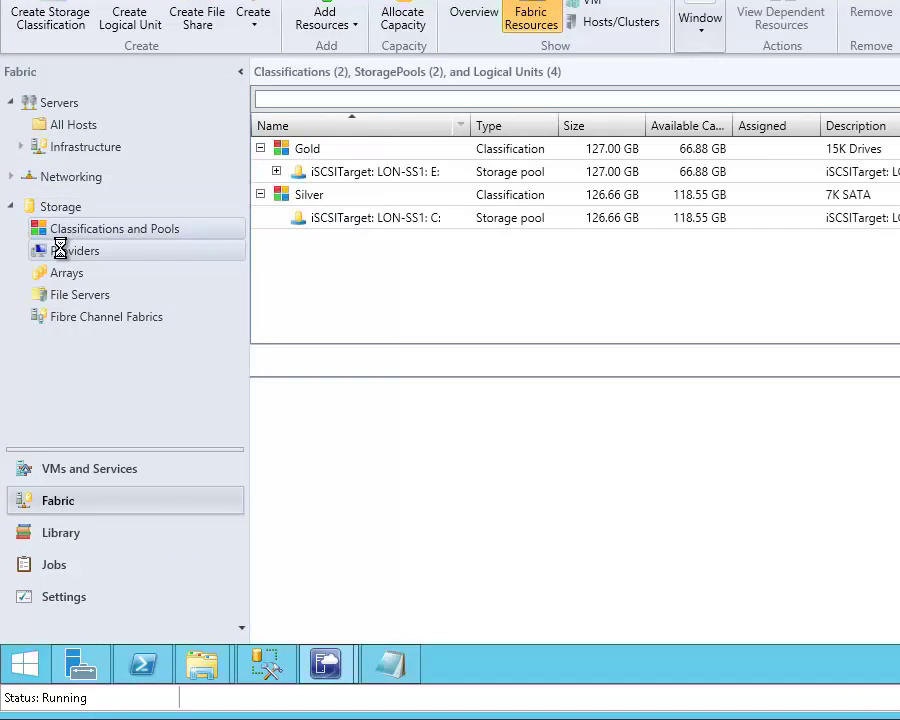
left_click(71, 272)
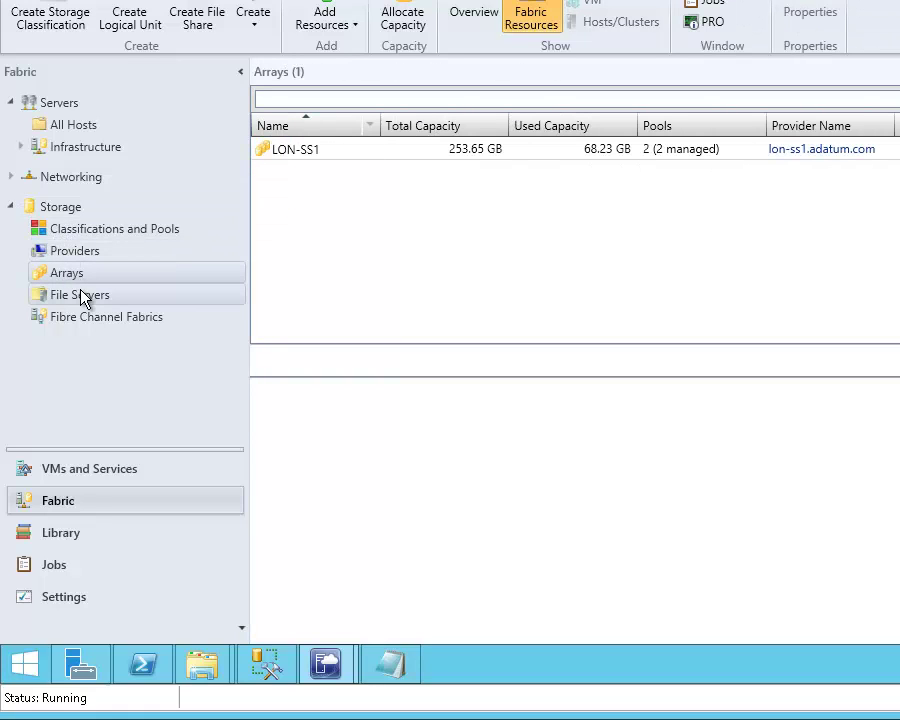
left_click(80, 295)
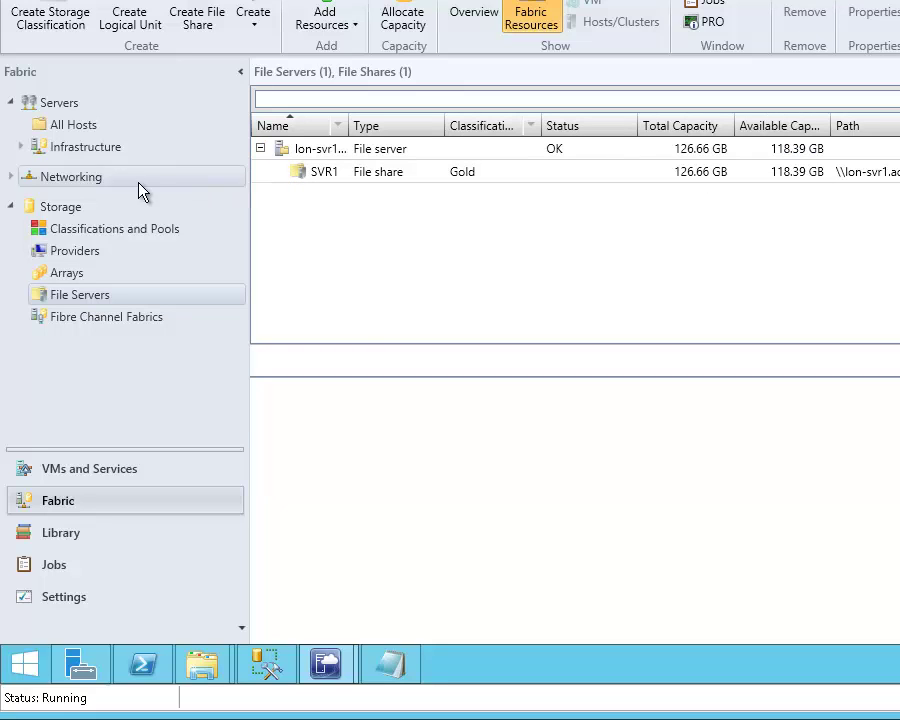
left_click(62, 207)
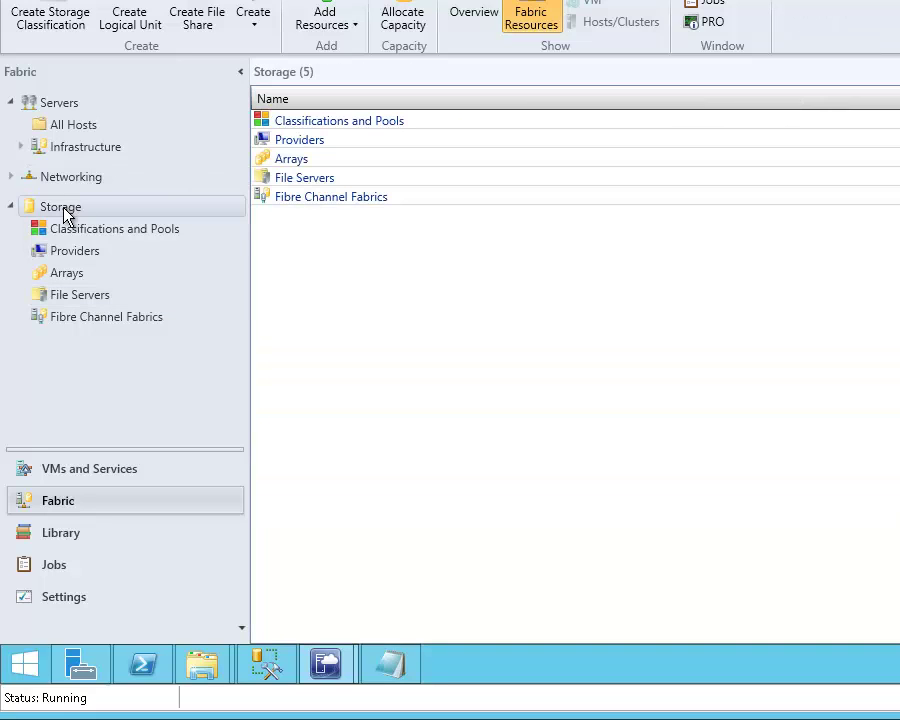